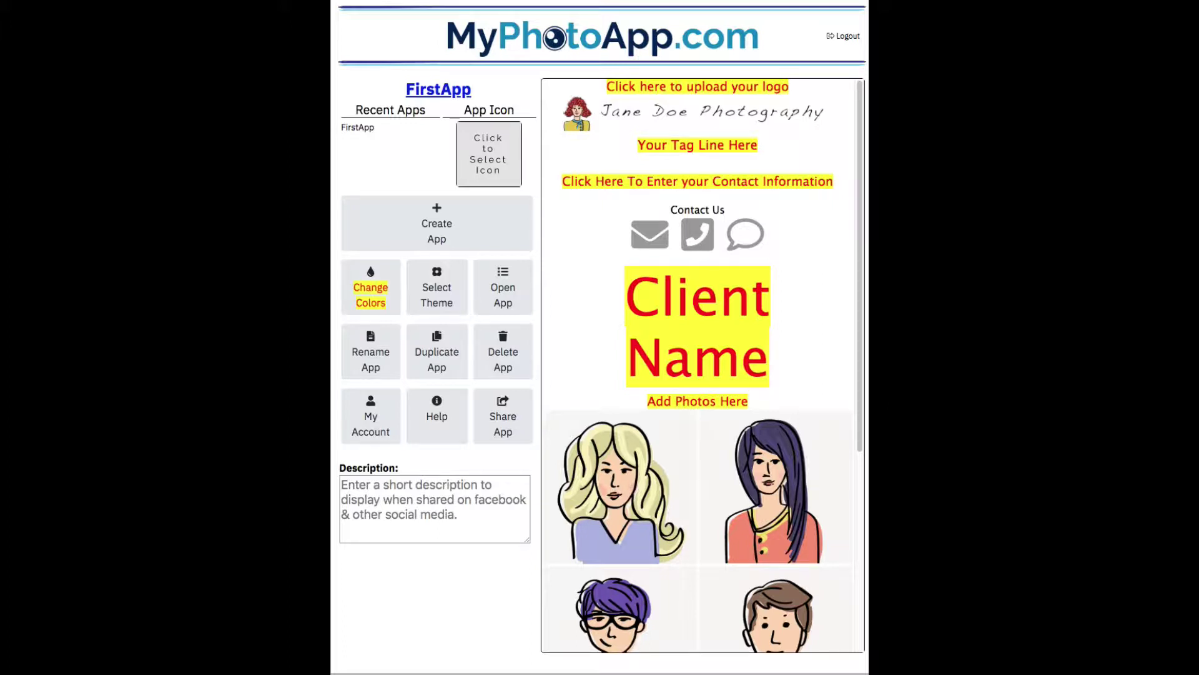
Replace the placeholder logo with 000 CS Logo-Blue.png from the training folder
click(675, 109)
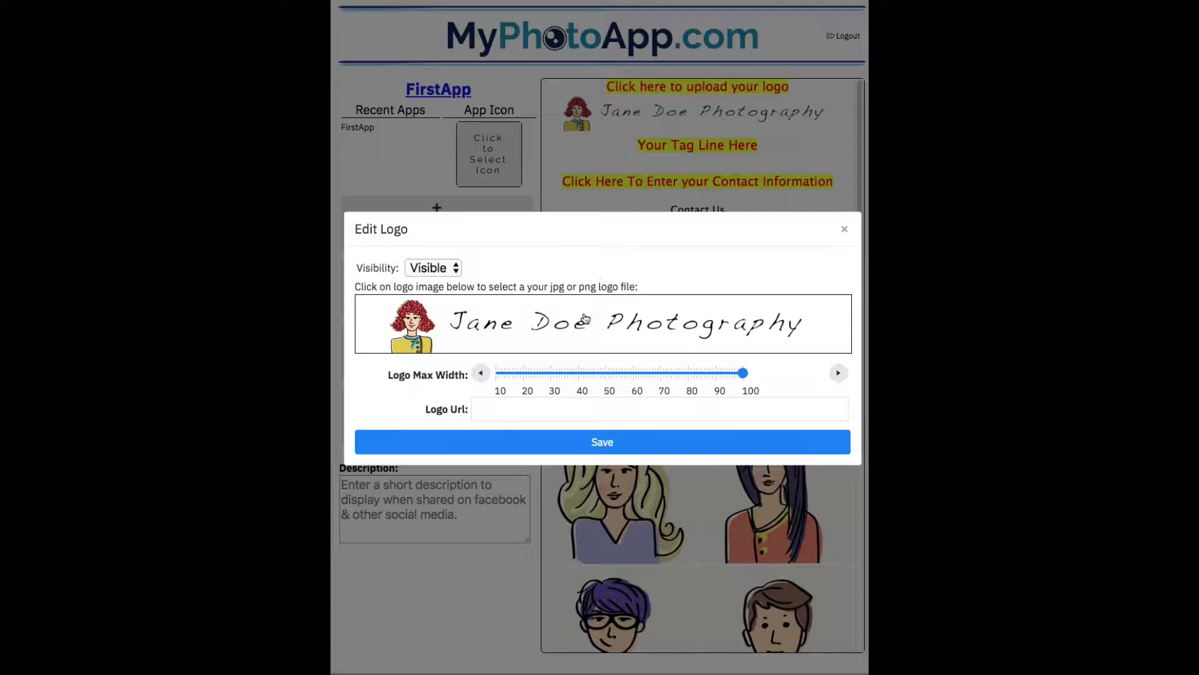
click(585, 318)
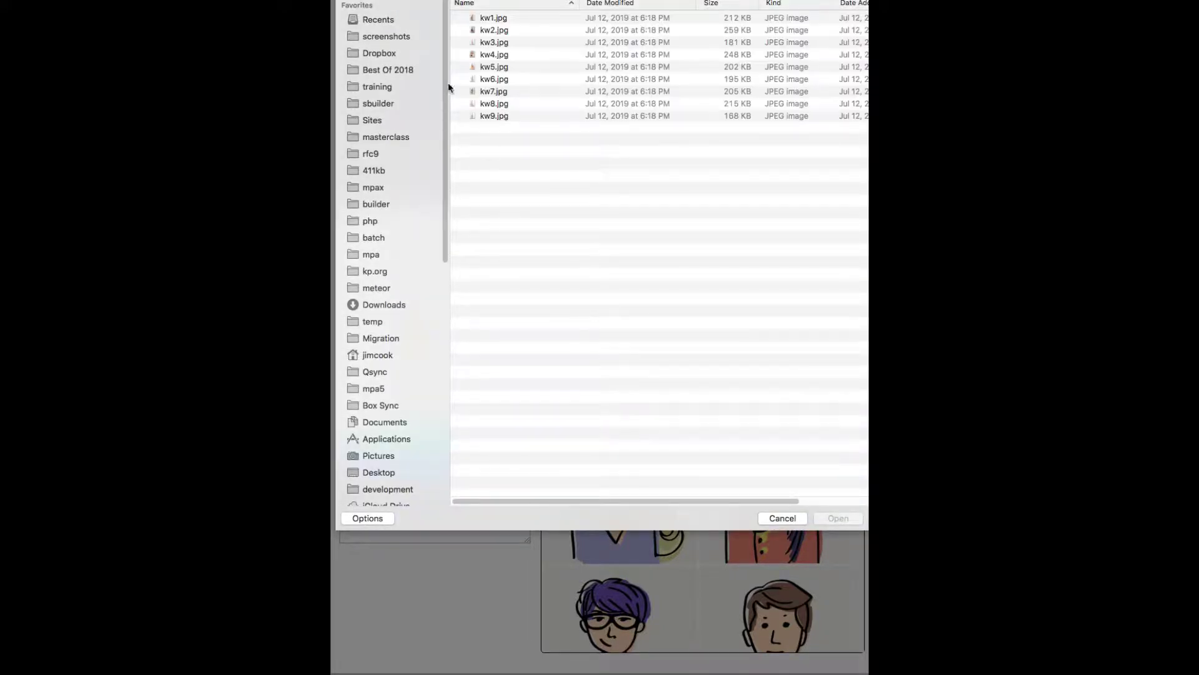
click(602, 6)
click(603, 8)
click(500, 18)
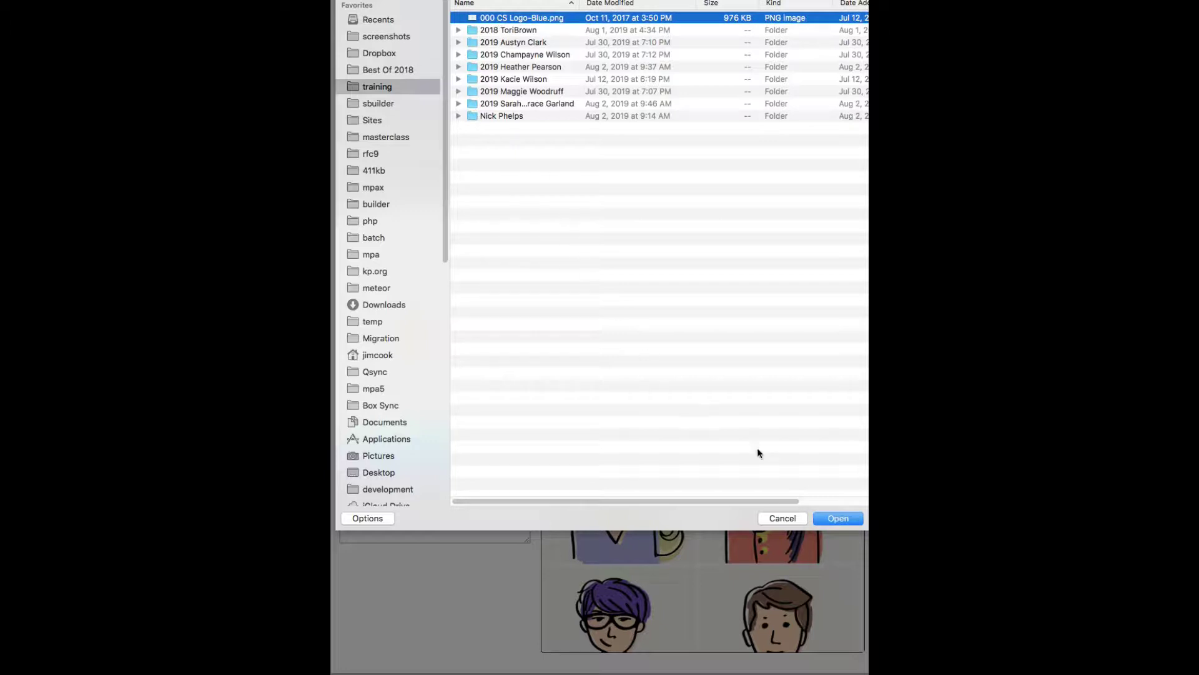
click(837, 518)
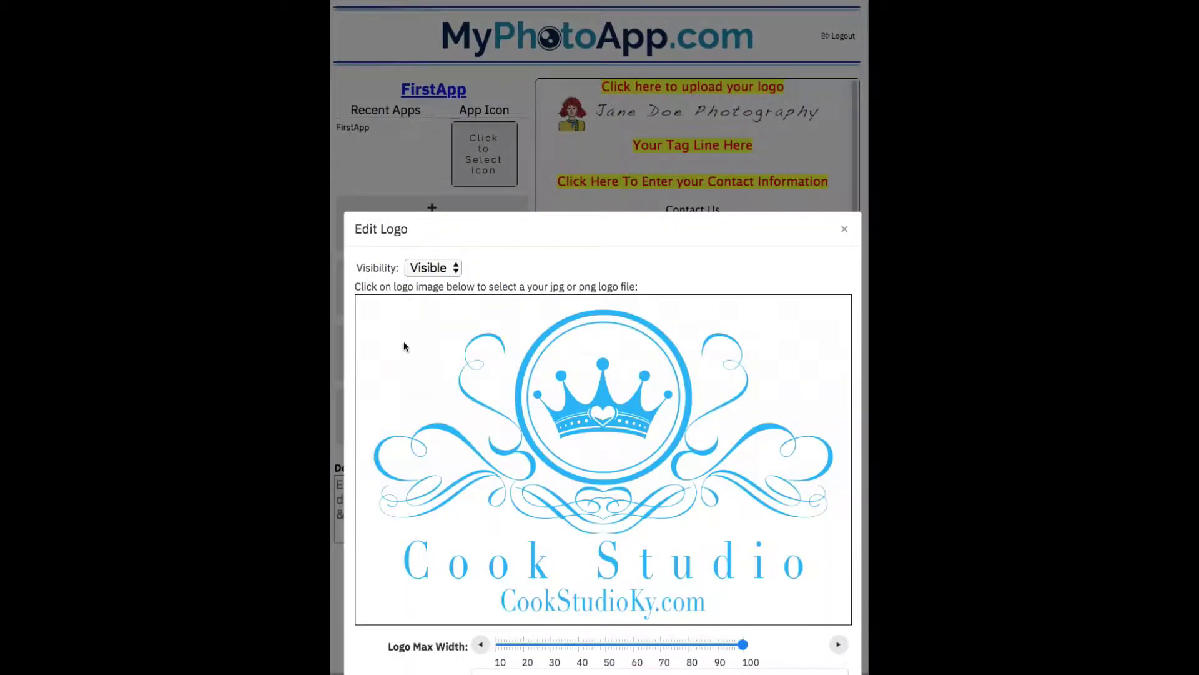
scroll(597, 240, down, 3)
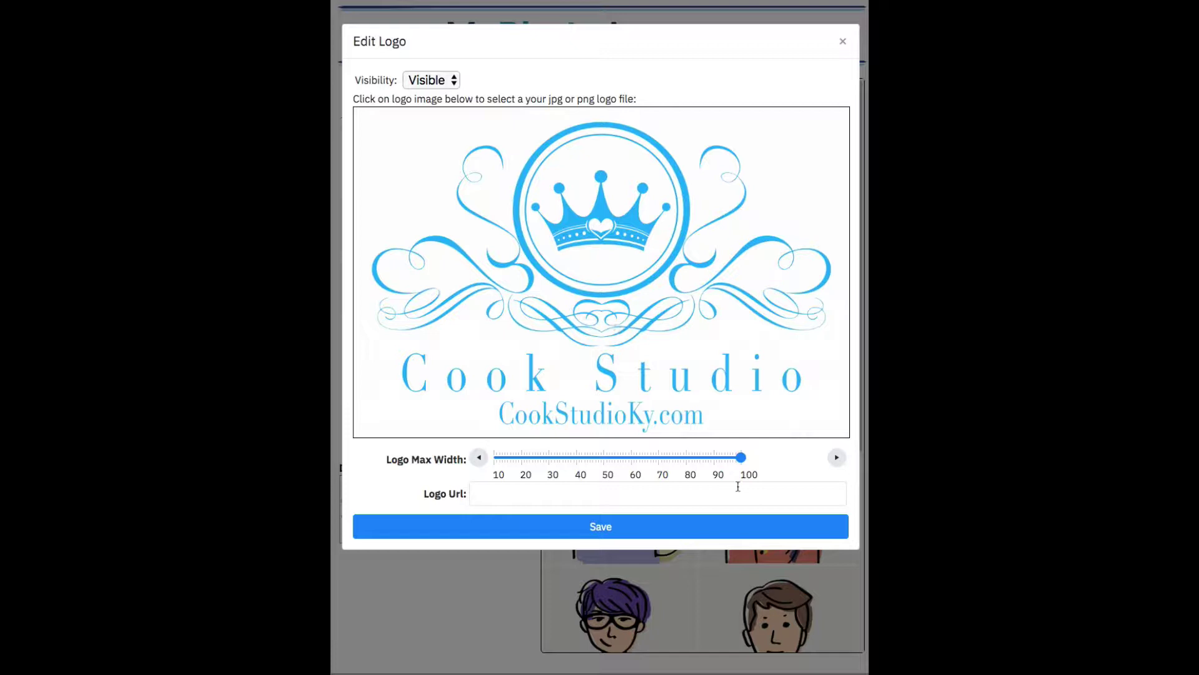
drag(740, 458, 636, 458)
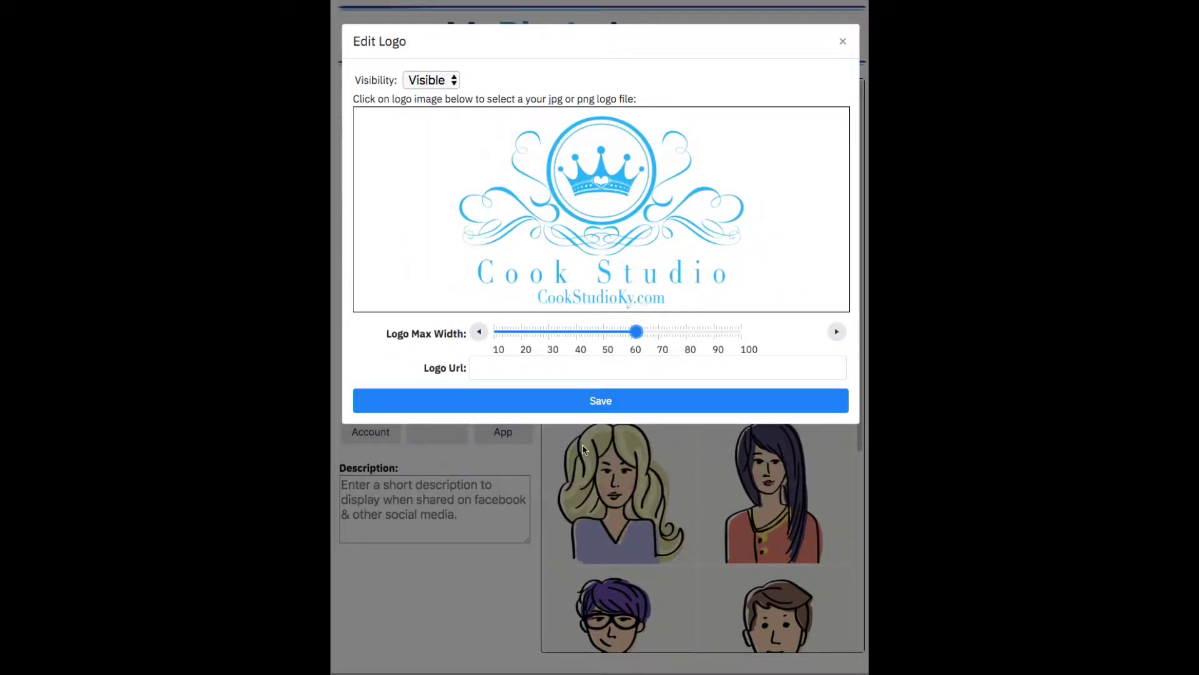
click(511, 372)
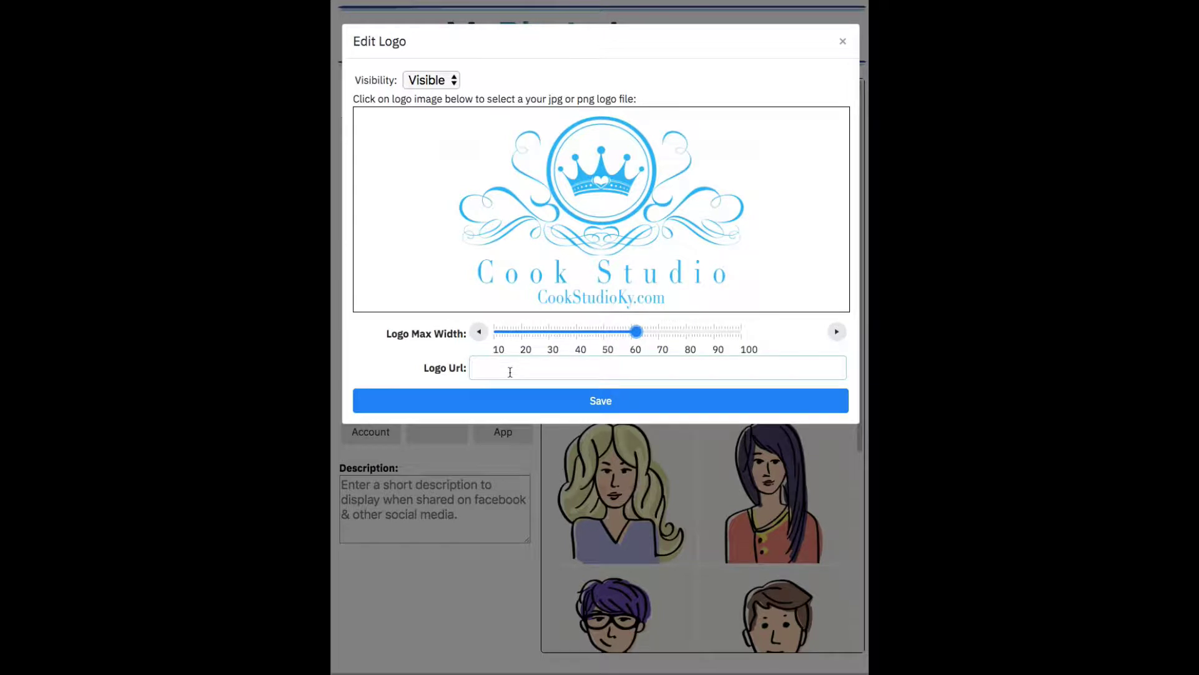
text(http://www.cookstudioky.com)
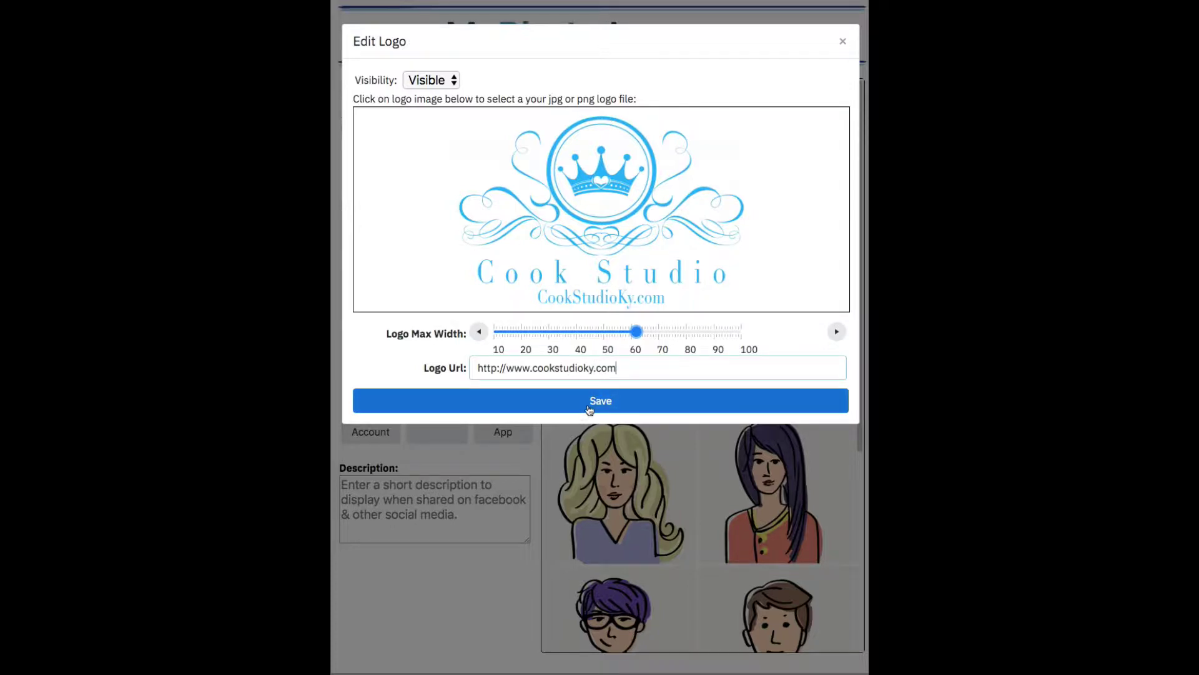
Save the blue logo and set the tag line to 'We help you succeed in pageants'
click(591, 411)
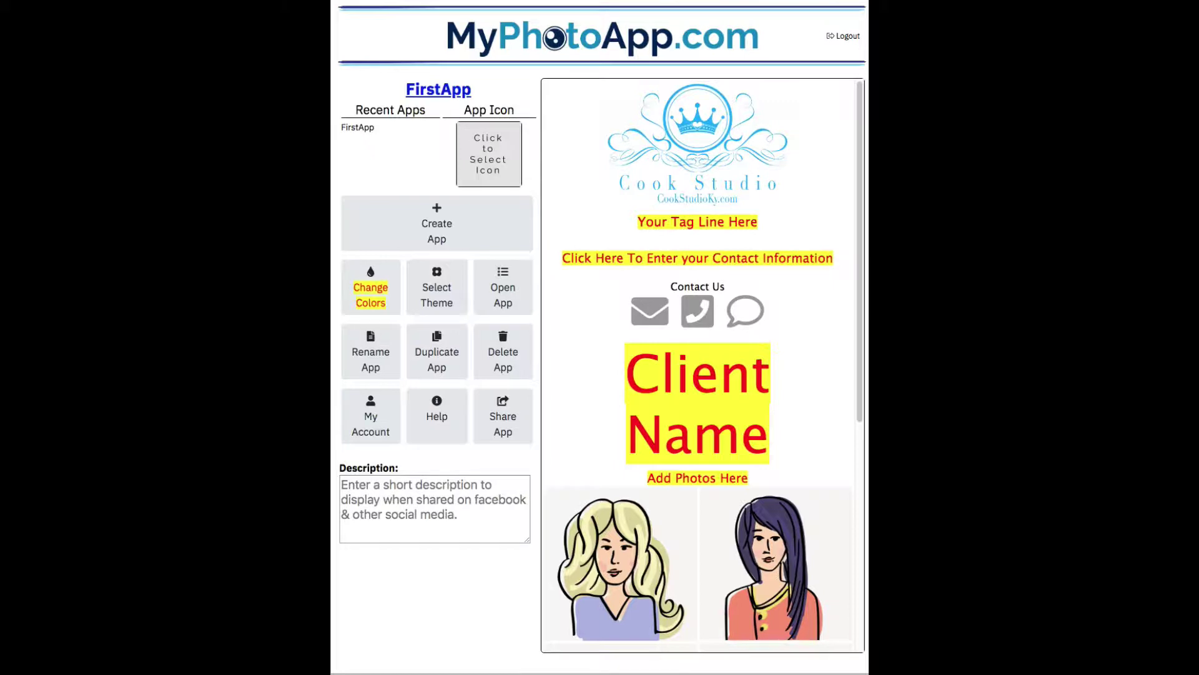
click(674, 229)
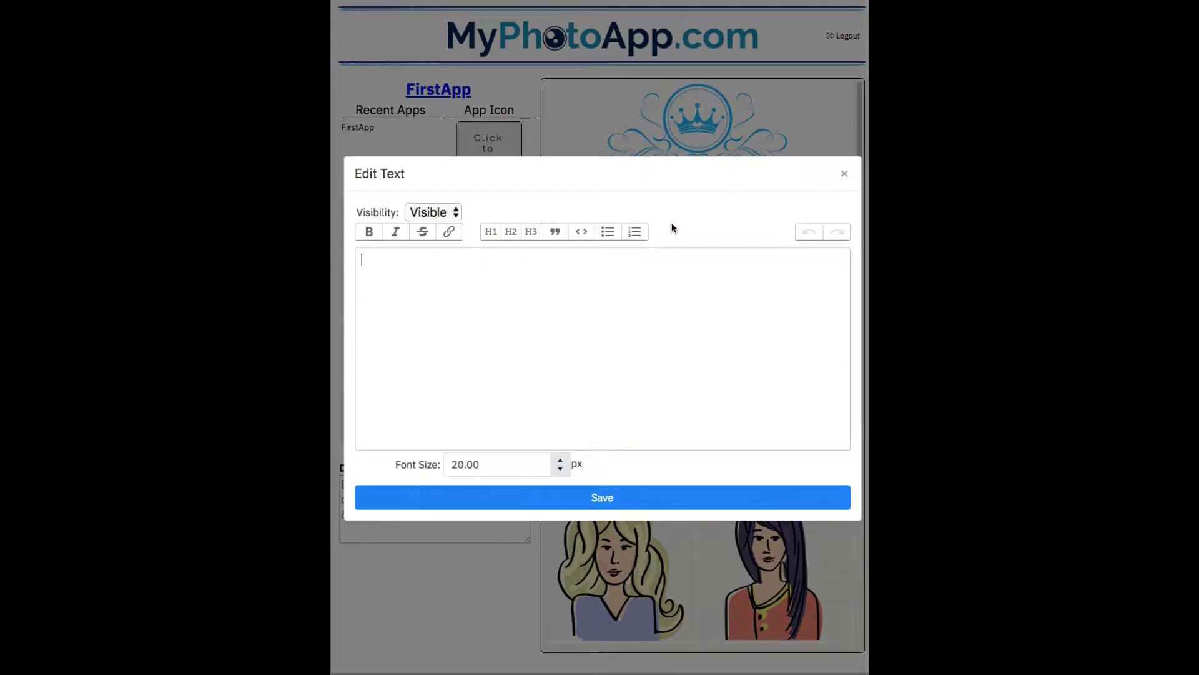
text(We help you succeed in pagea)
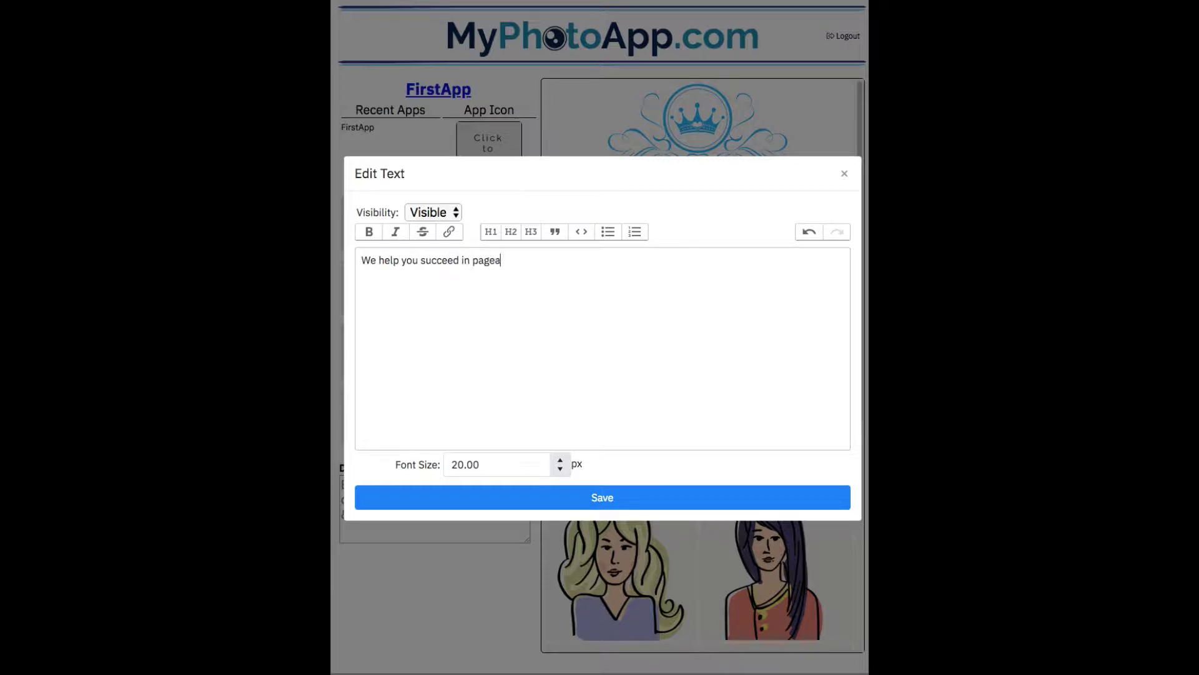
text(nts)
click(623, 500)
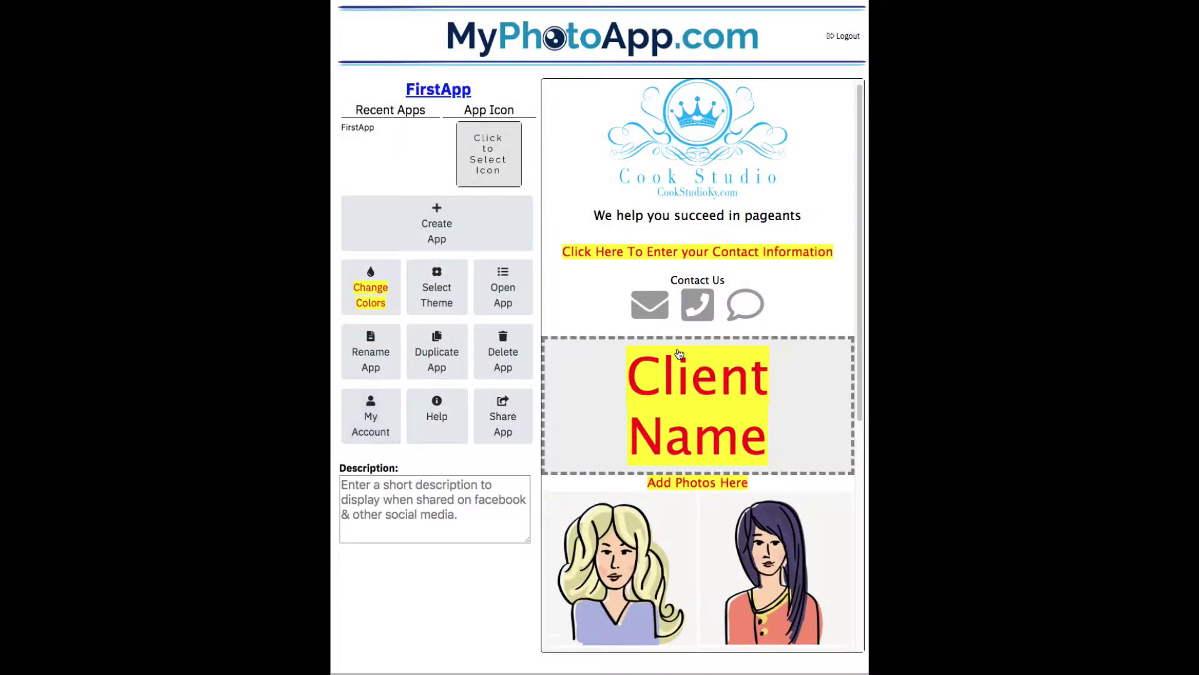
Enter the studio's contact e-mail, phone and text phone numbers and save them
click(694, 267)
click(423, 330)
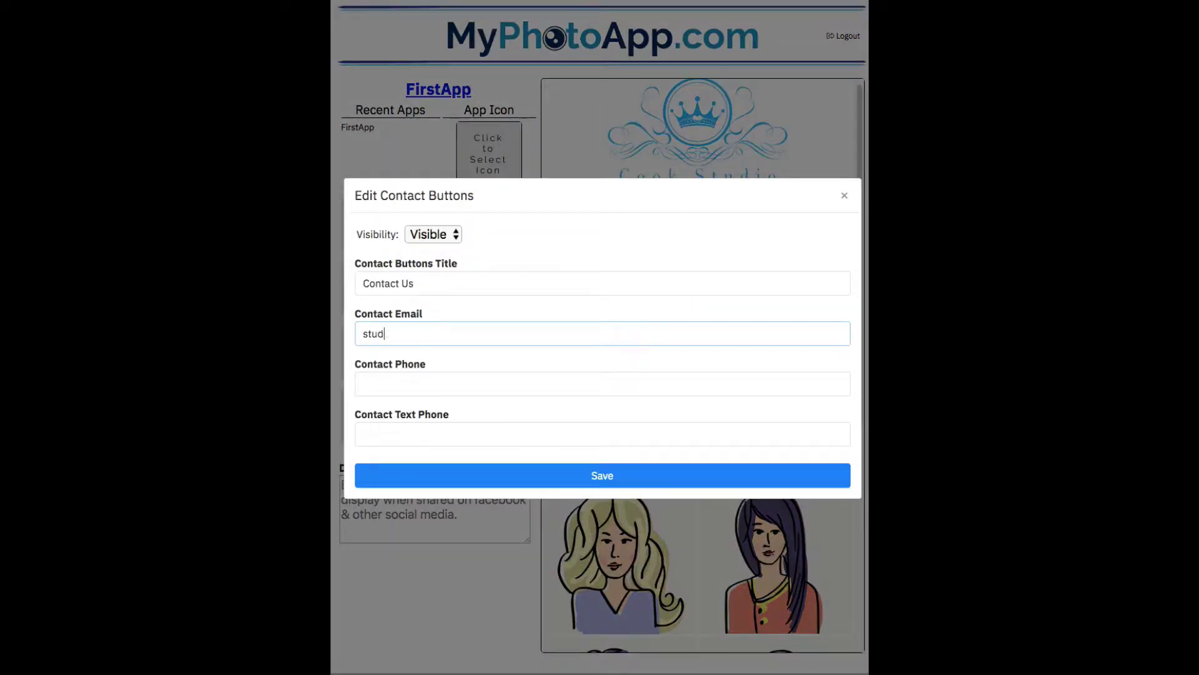
key(Tab)
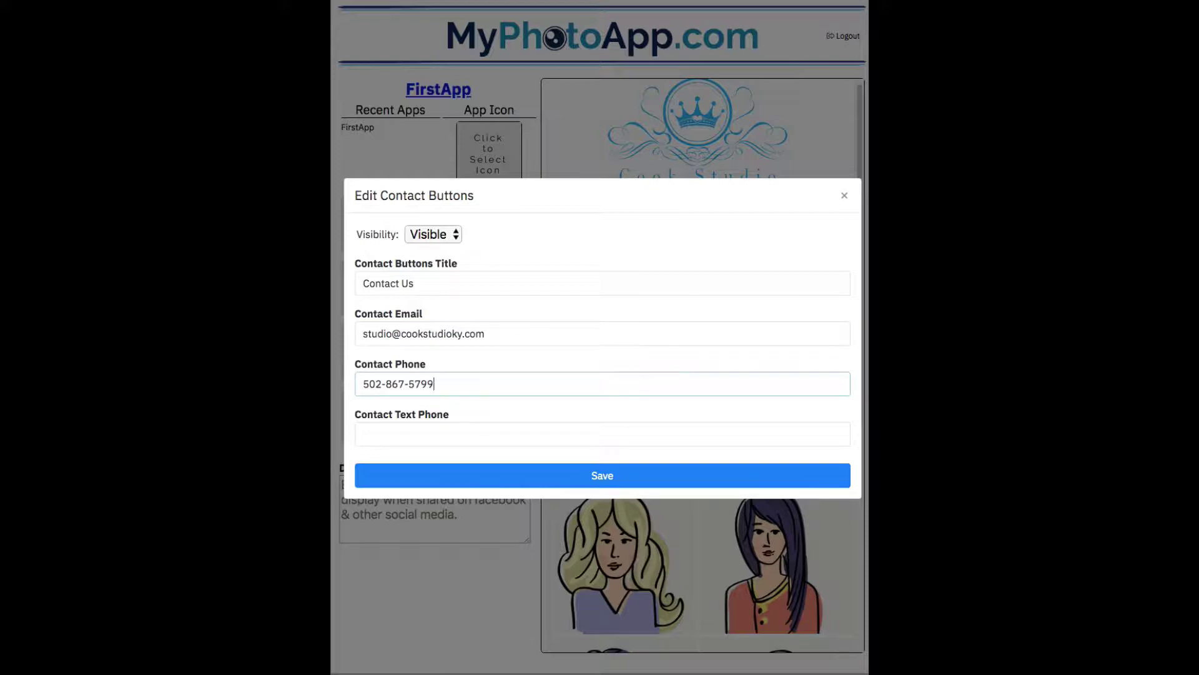
key(Tab)
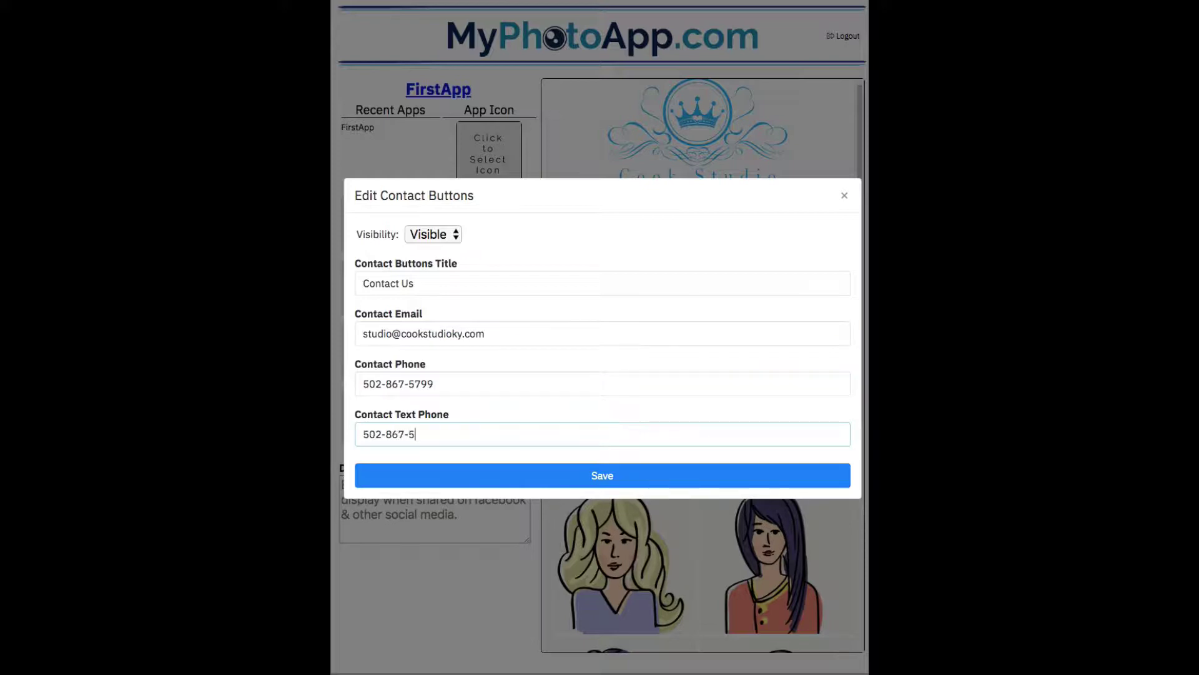
key(Return)
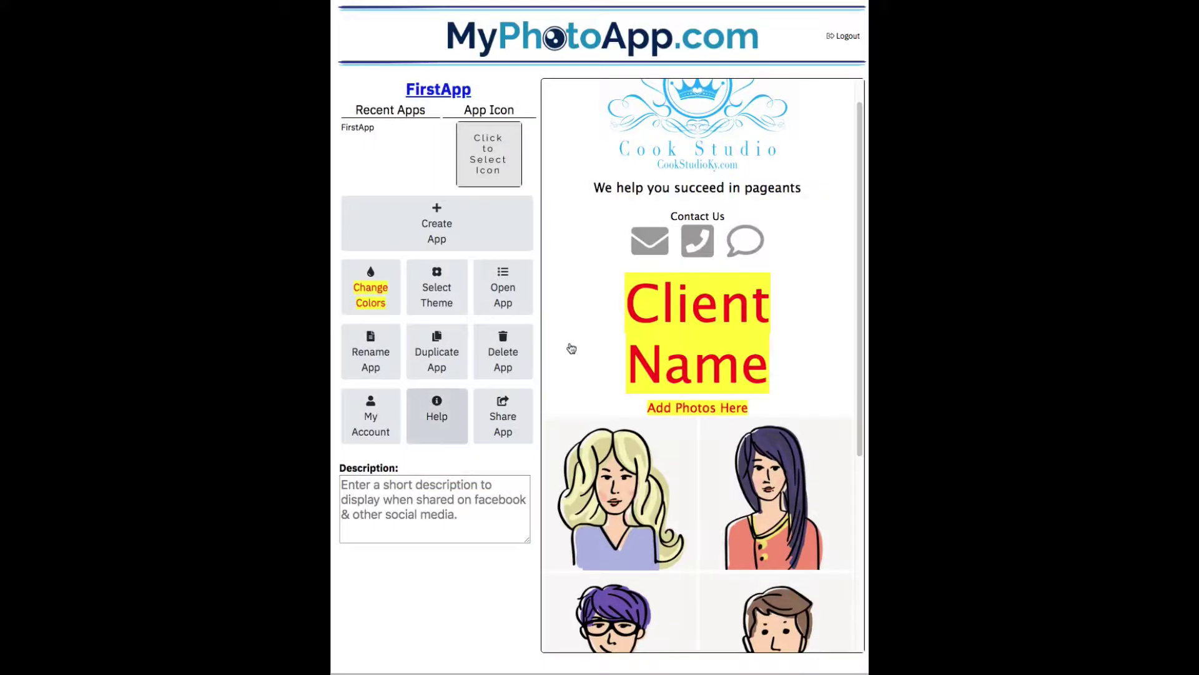
Set the Client Name heading to the client's full name, with the last name on a second line
click(654, 331)
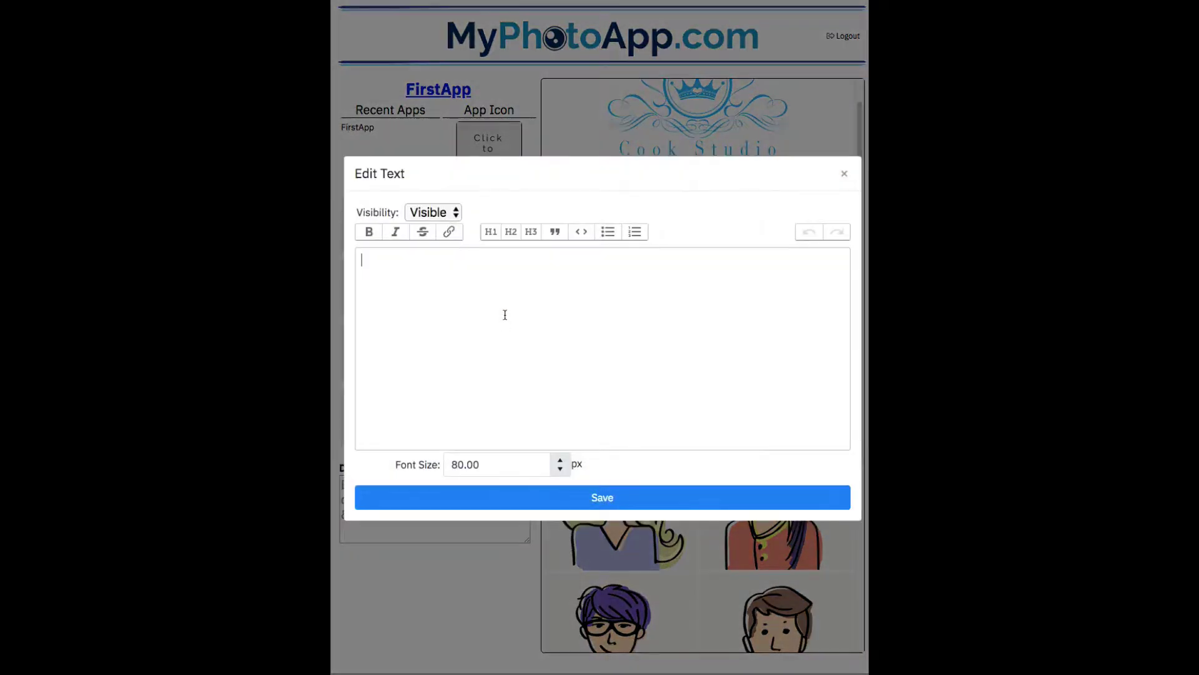
click(573, 497)
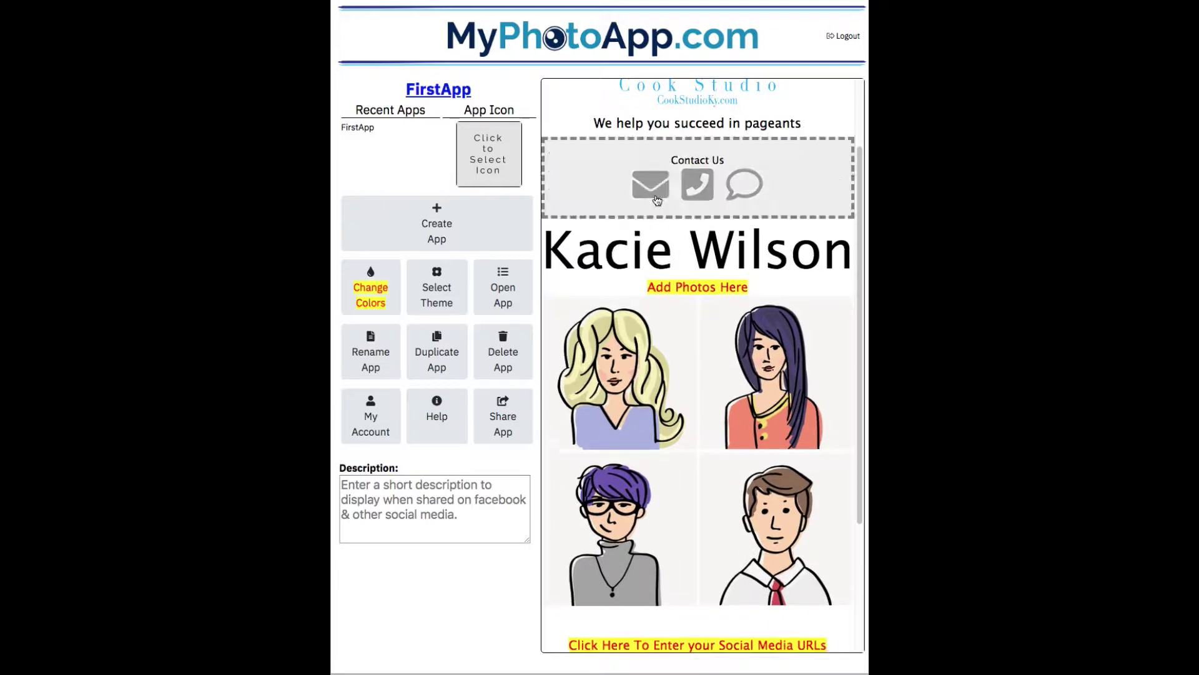
click(632, 243)
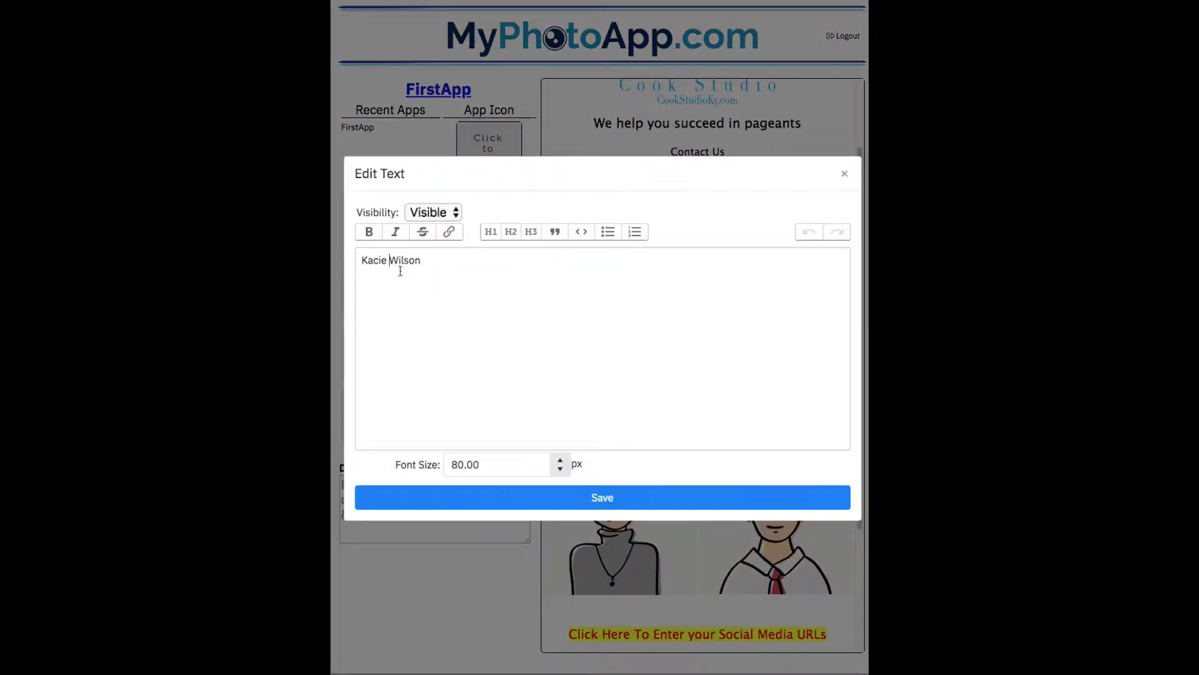
key(BackSpace)
key(Return)
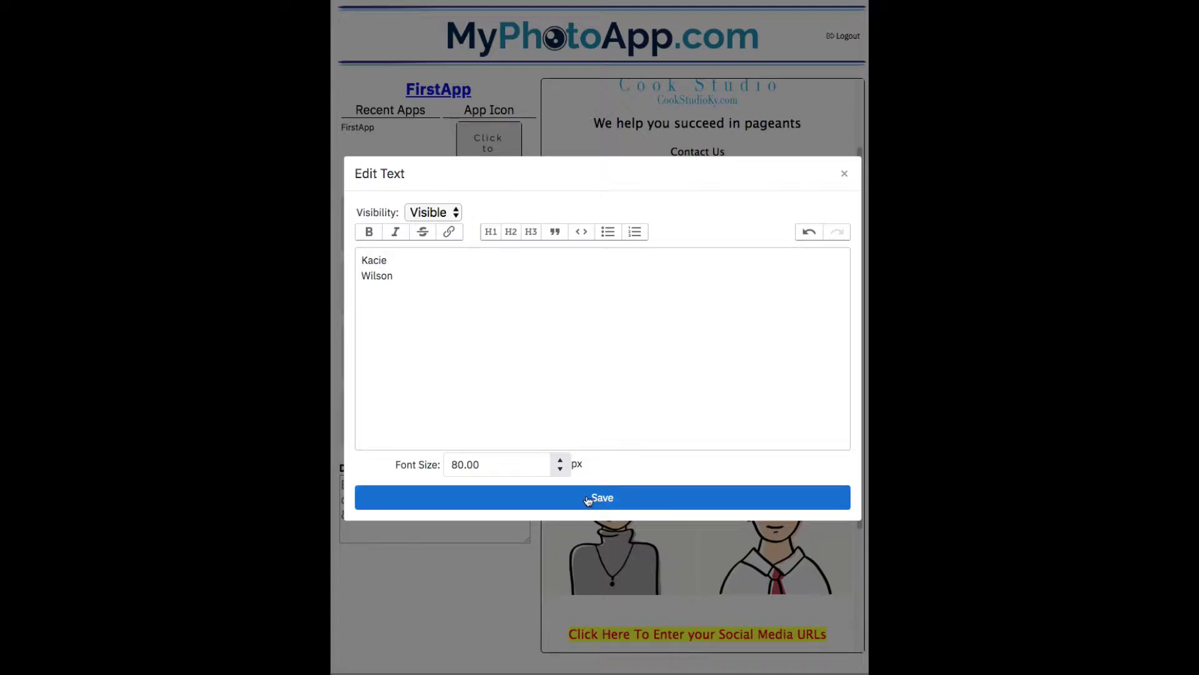
click(588, 498)
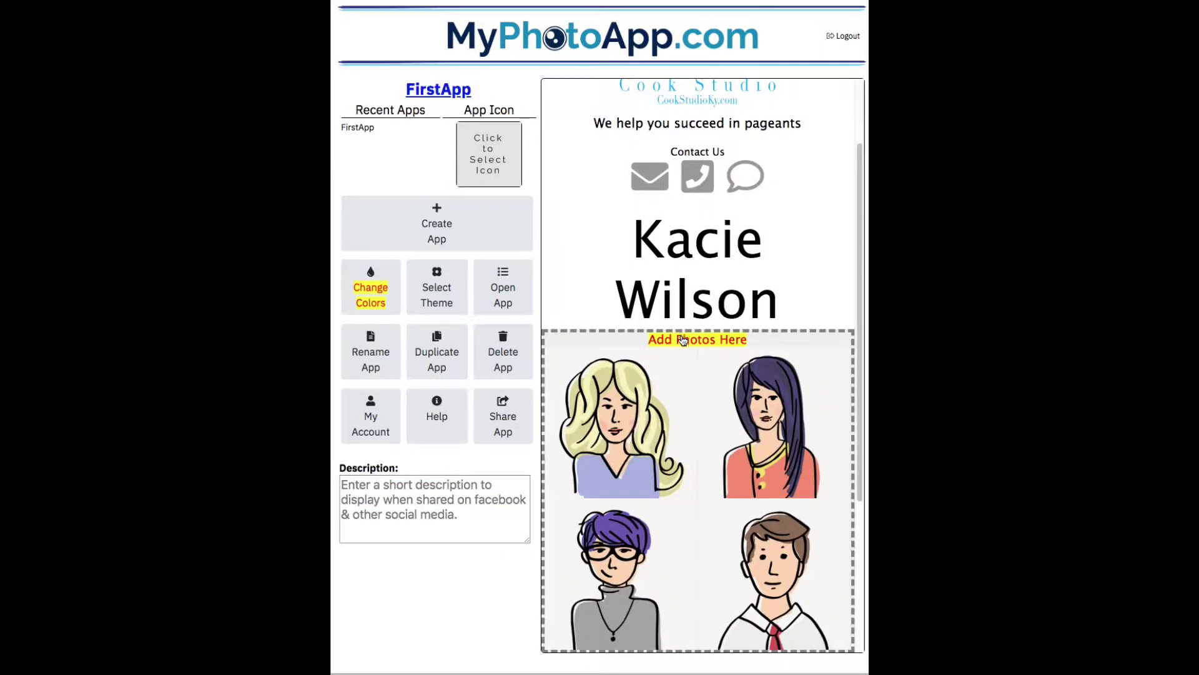
Upload photos kw1.jpg through kw9.jpg from the client's folder to the gallery
click(681, 343)
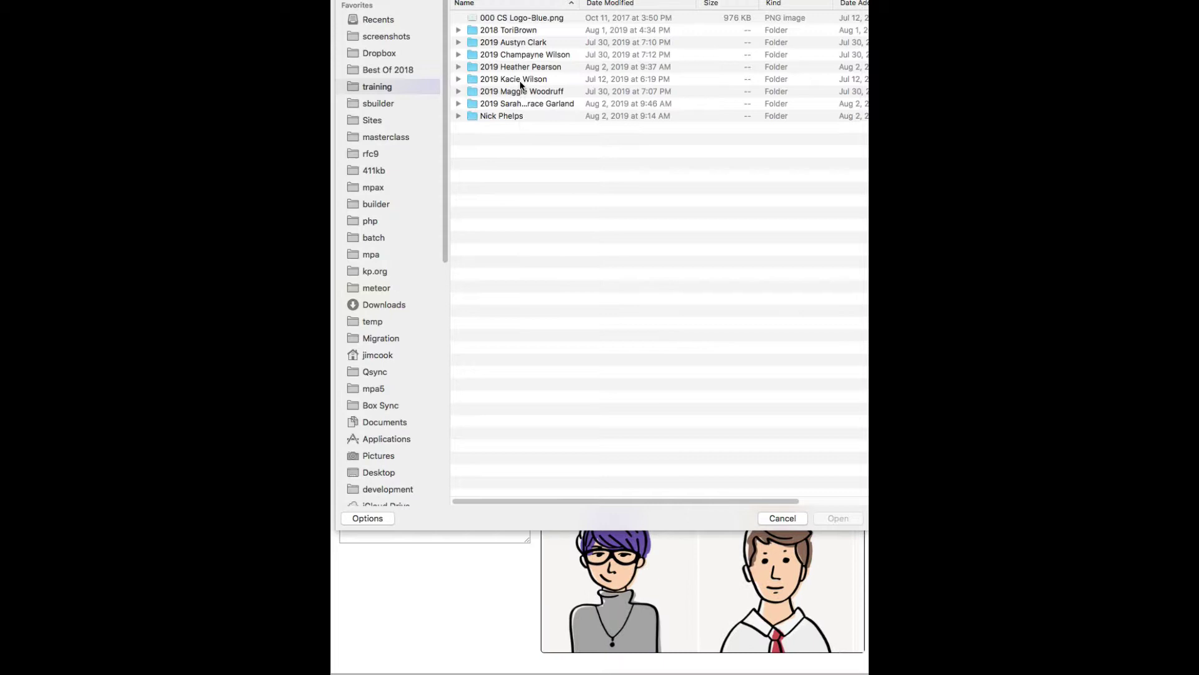
click(513, 80)
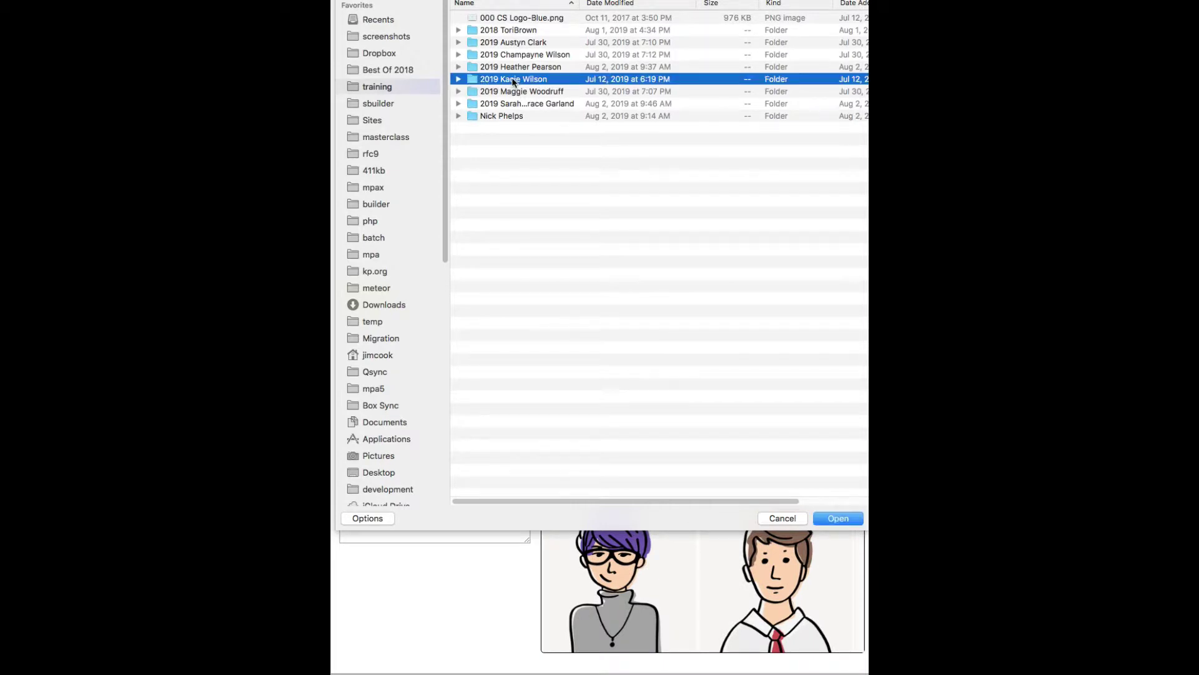
double_click(513, 80)
click(500, 19)
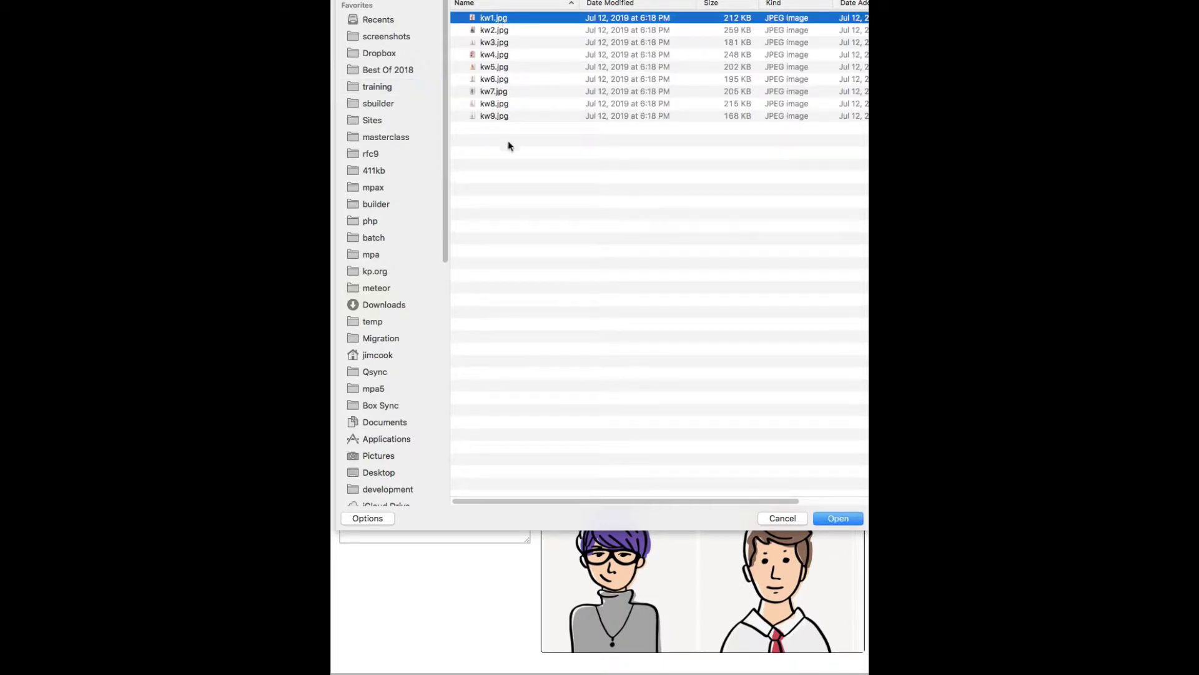
shift+click(501, 119)
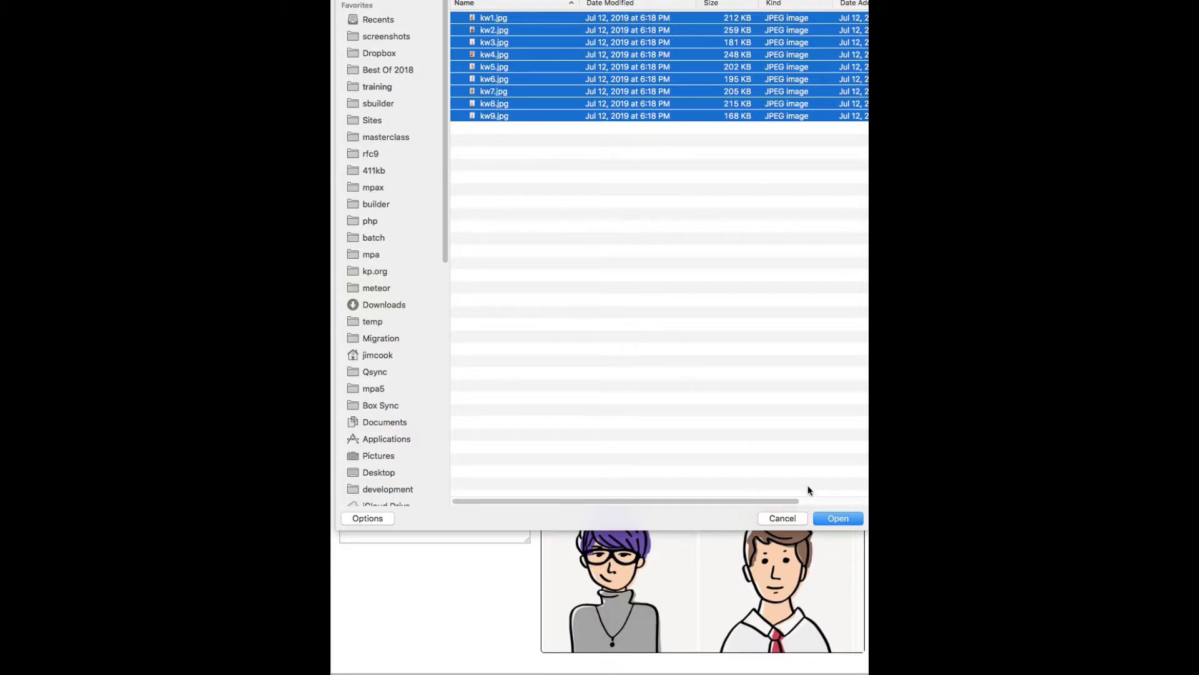
click(838, 519)
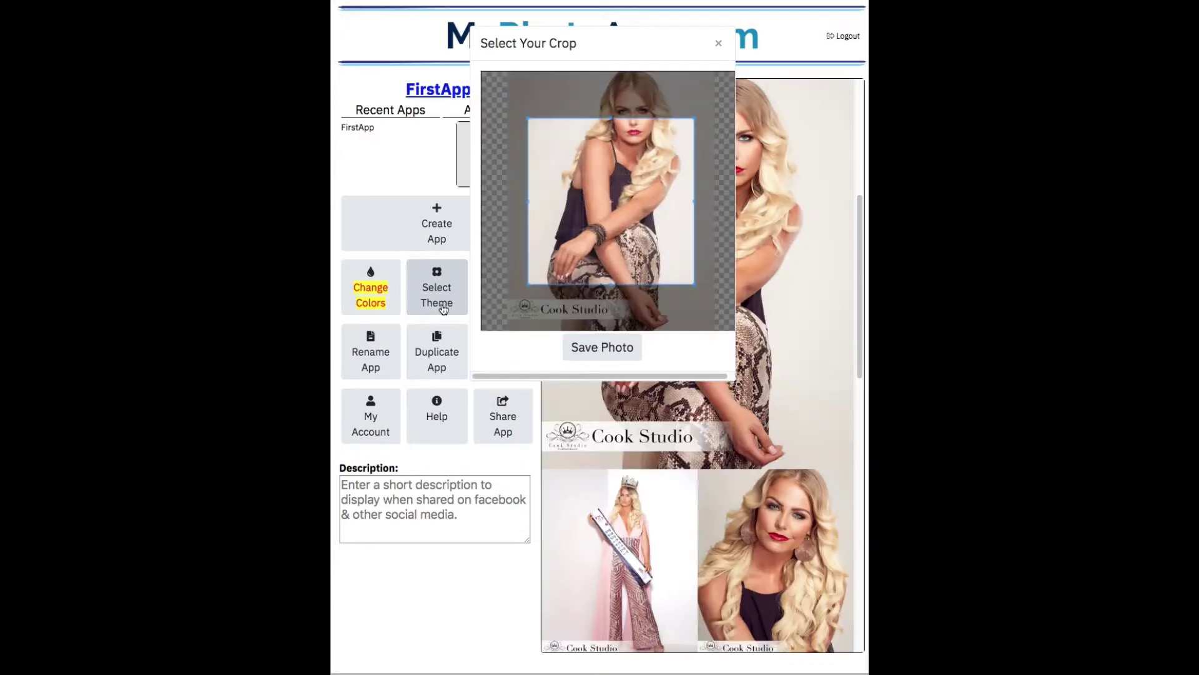
Crop one uploaded photo to a portrait framing and save it as the app icon
drag(600, 235, 601, 187)
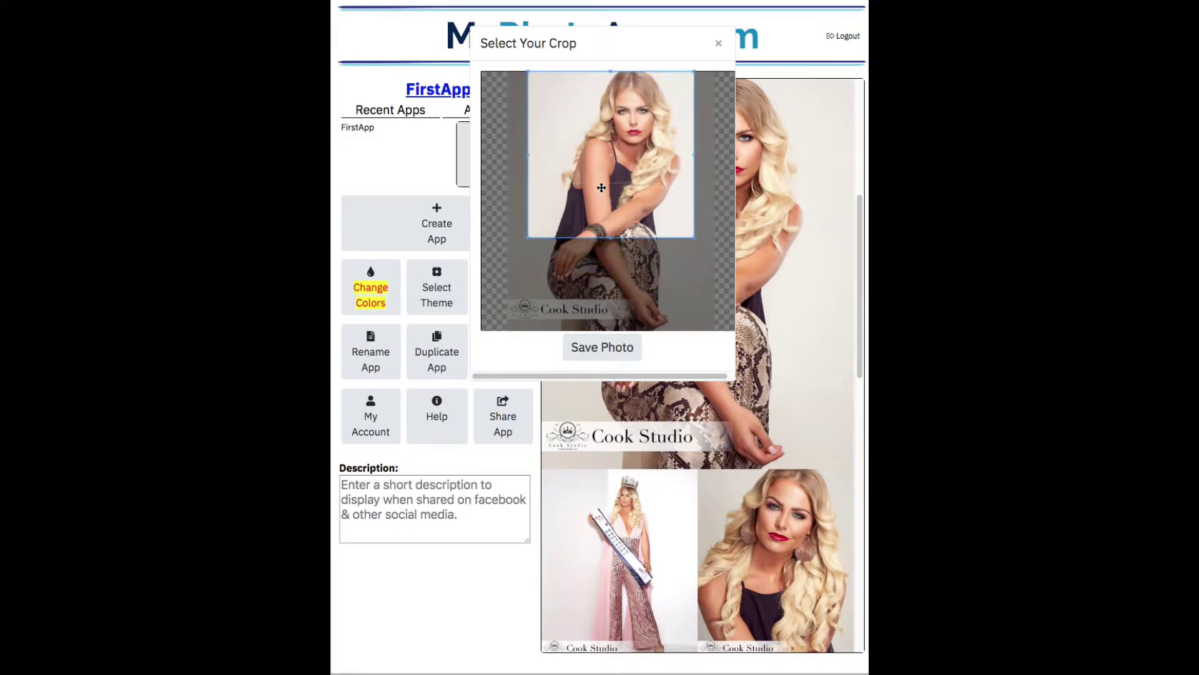
drag(535, 238, 570, 228)
drag(575, 185, 585, 186)
click(587, 348)
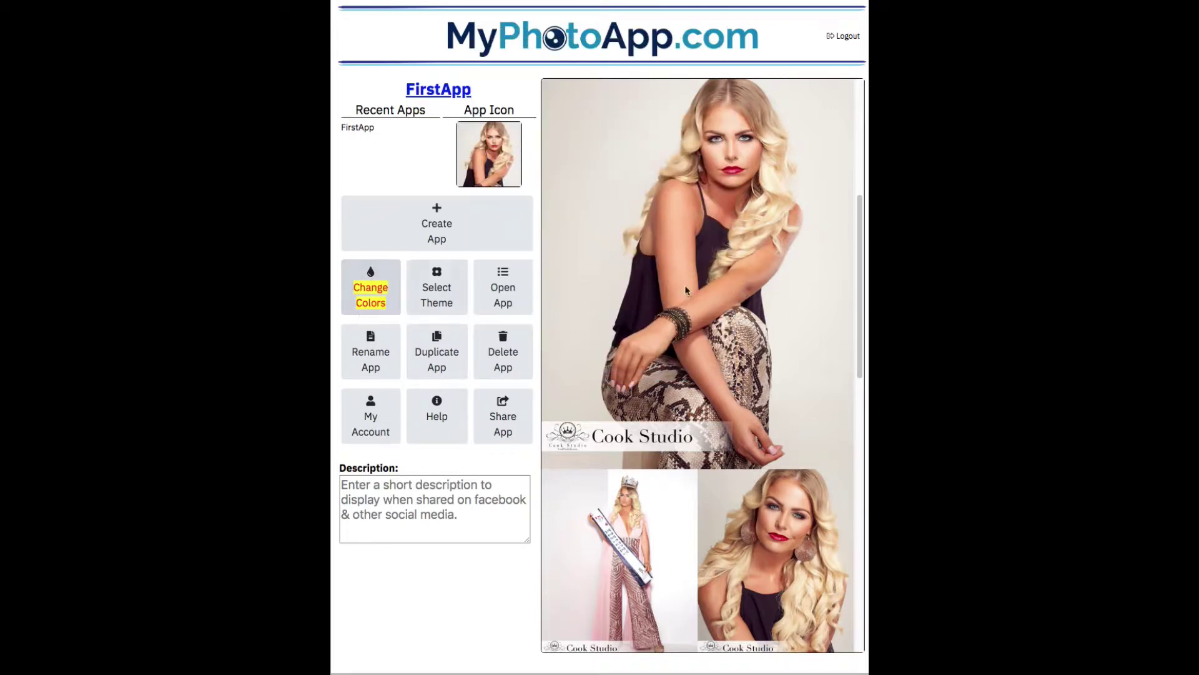
drag(861, 212, 847, 515)
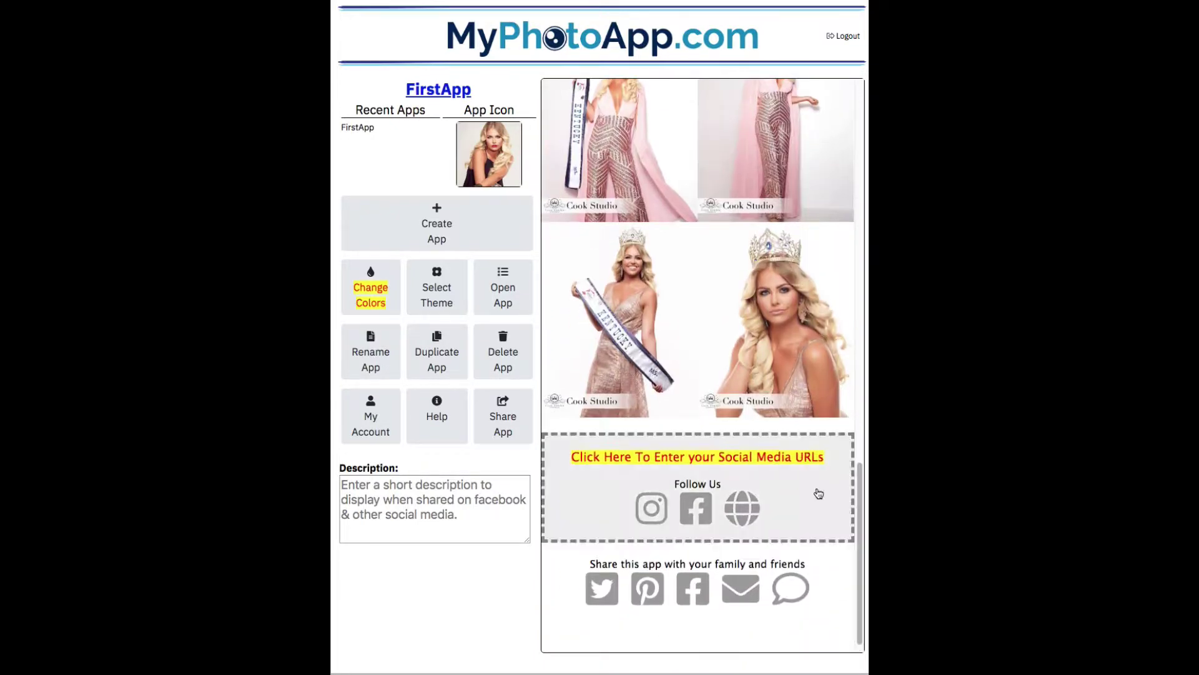
click(706, 461)
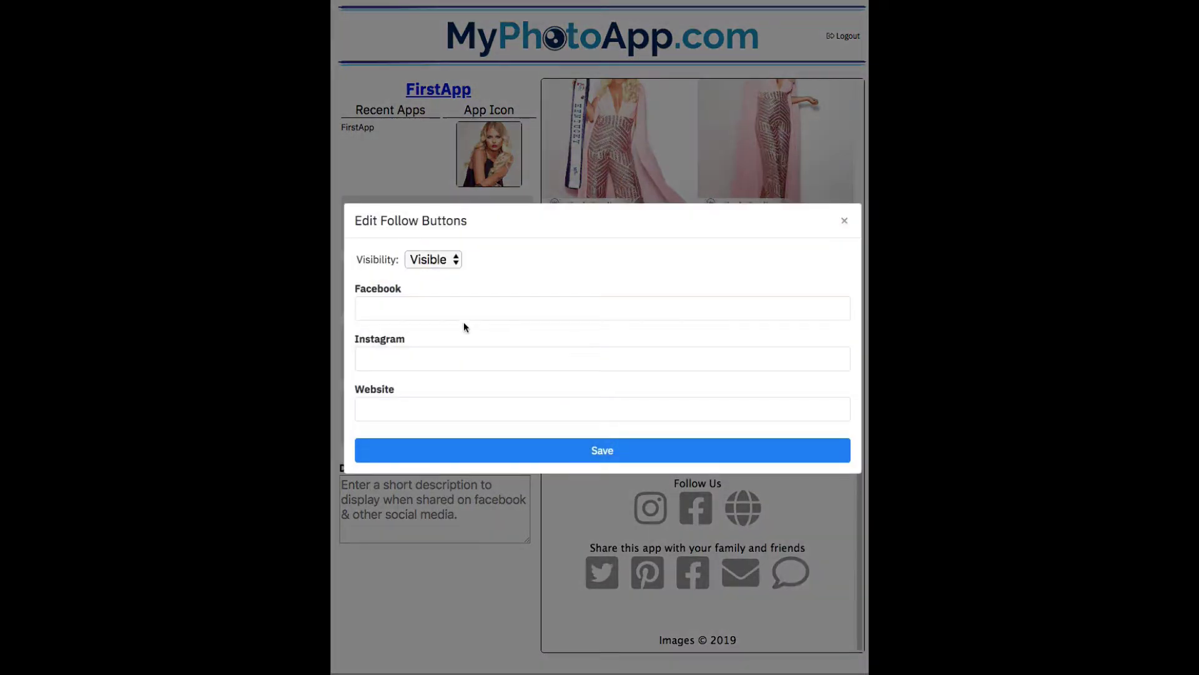
click(467, 311)
text(http://f)
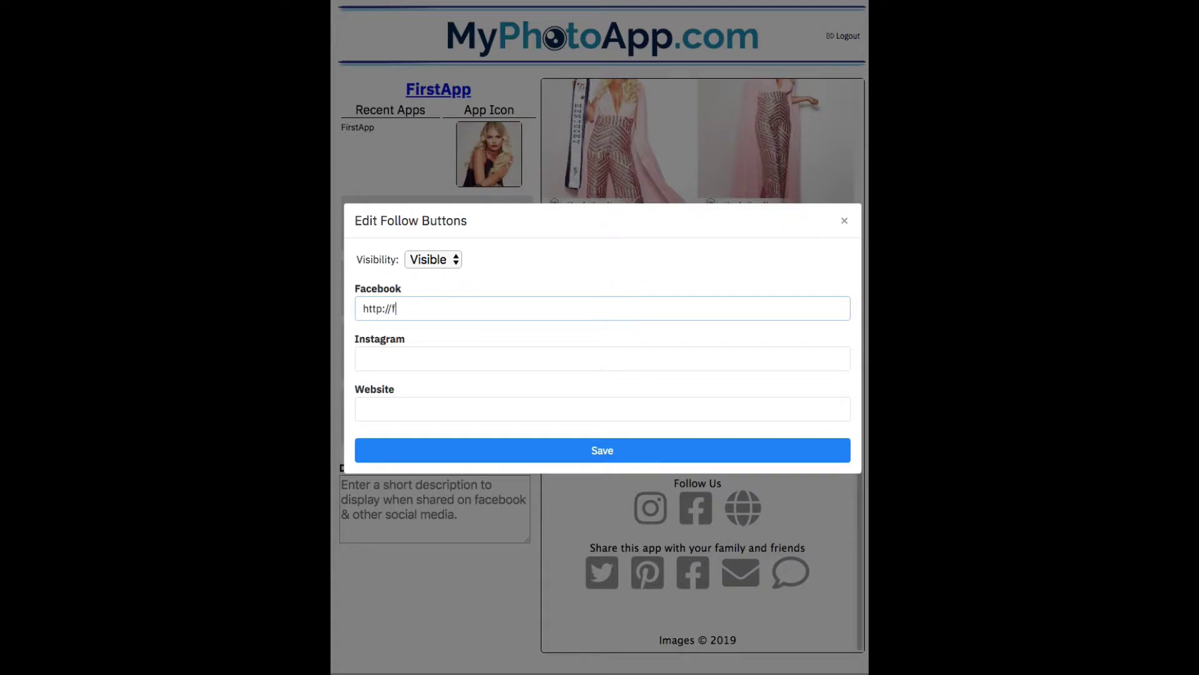
text(acebook.com/CookStudioKy)
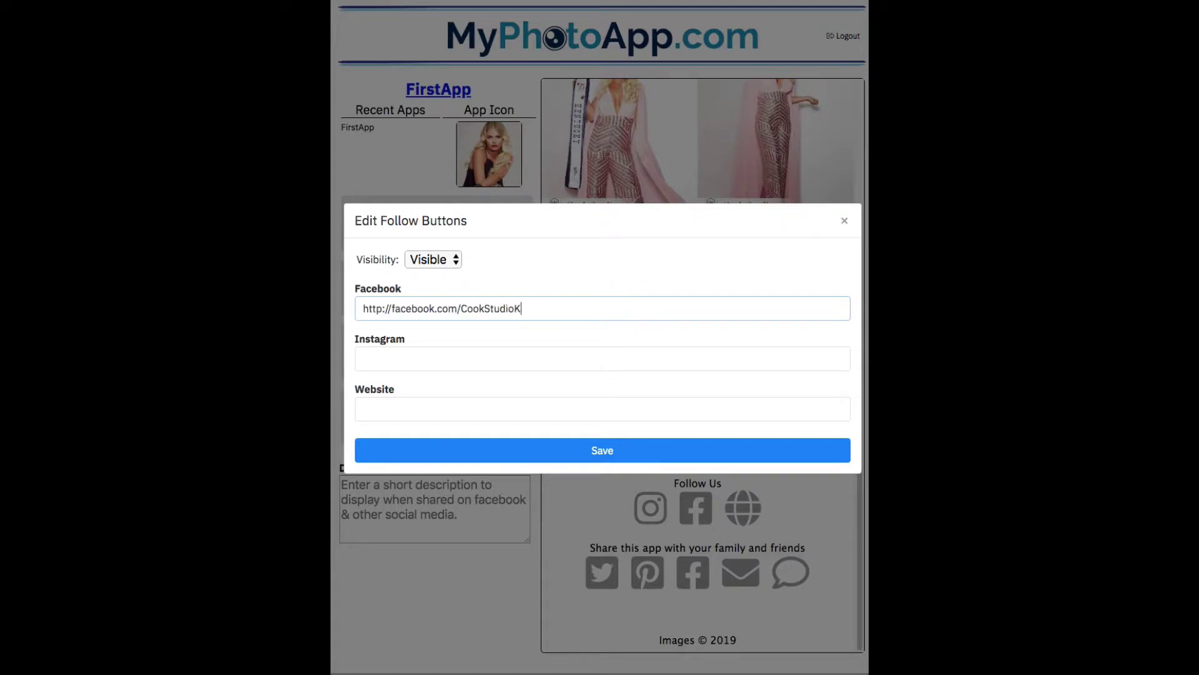
click(393, 358)
text(http://instagram.com/)
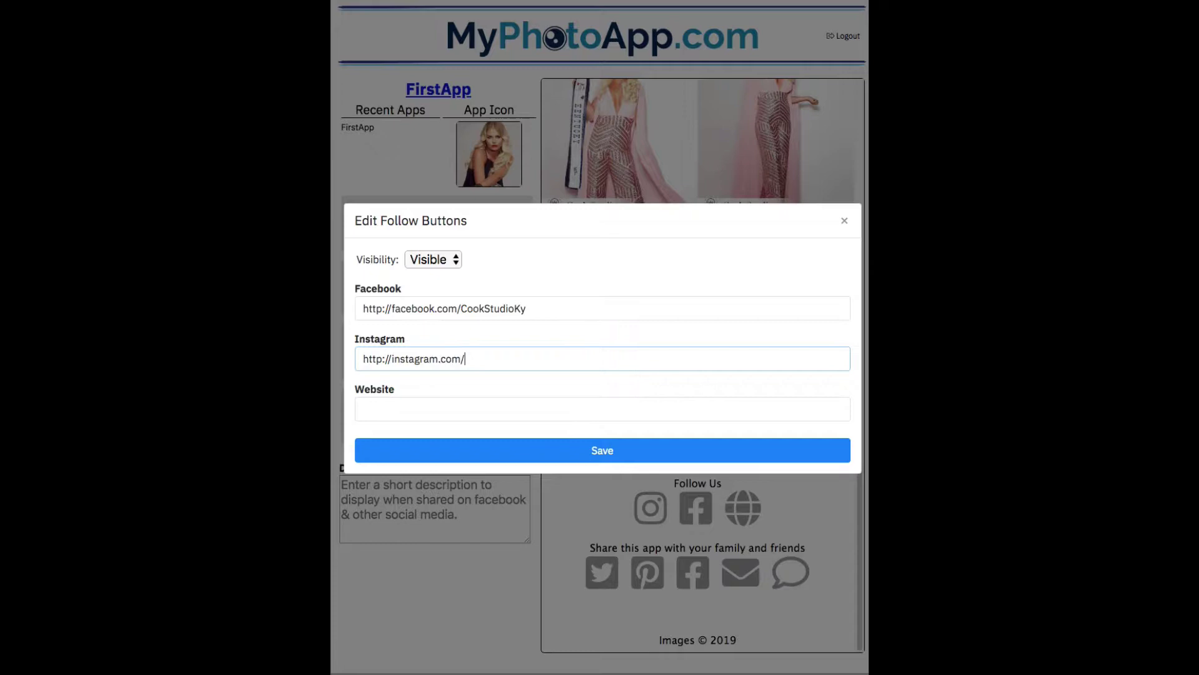
text(cookstudioky.com)
click(387, 409)
text(www.)
key(BackSpace)
key(BackSpace)
key(BackSpace)
key(BackSpace)
text(htt)
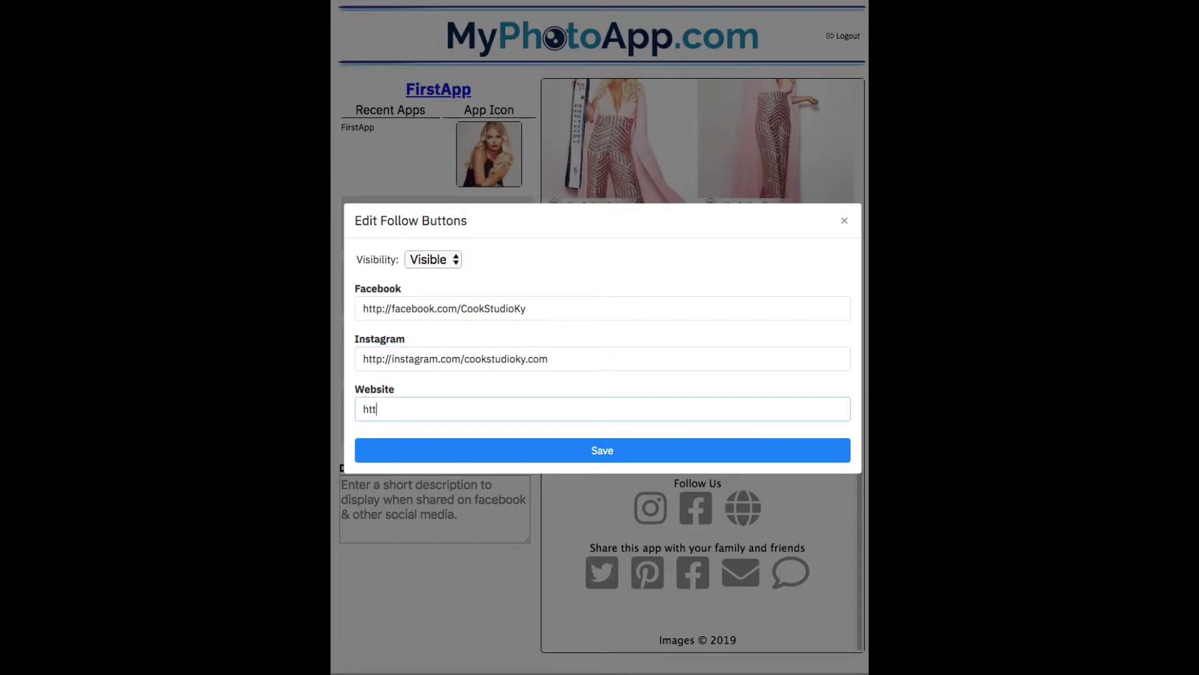
text(p://www.cookstudioky.com)
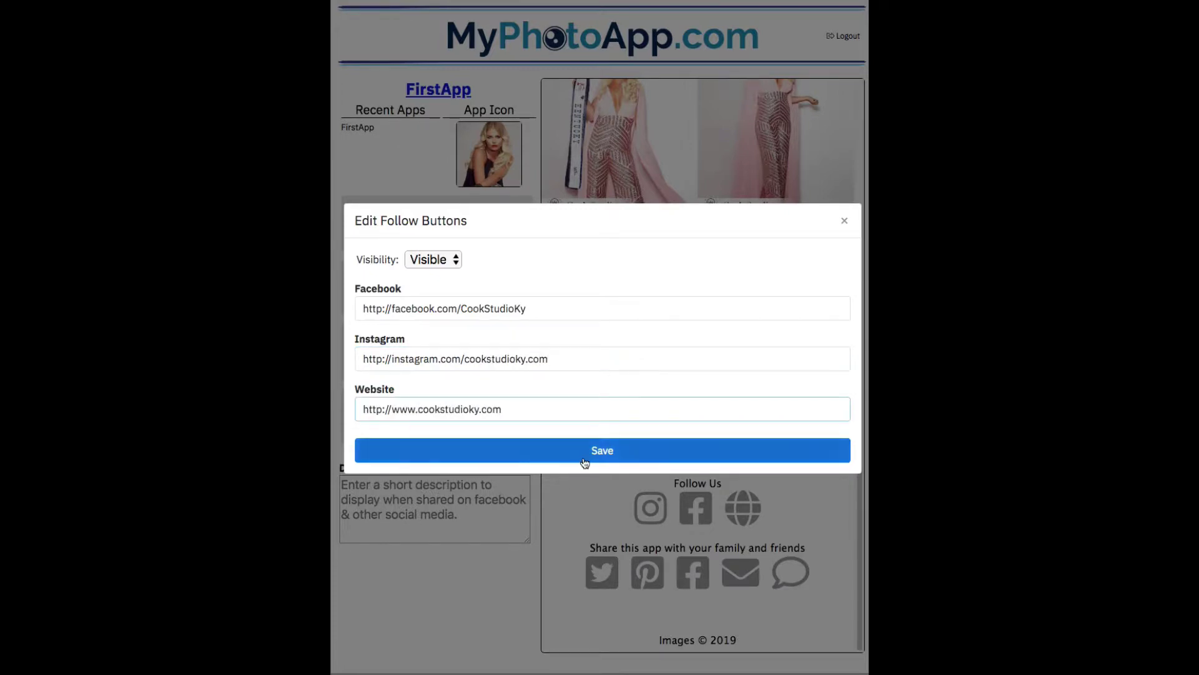
click(584, 459)
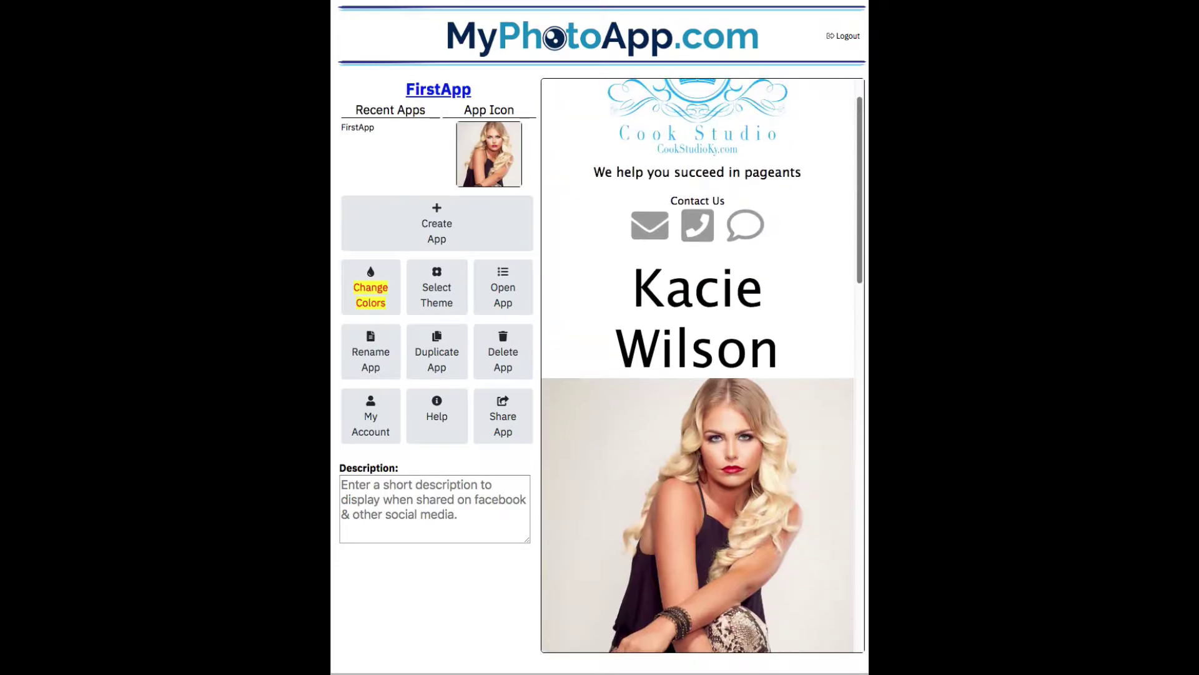
Change the icon colour to a light blue shade and save the colour scheme
click(363, 291)
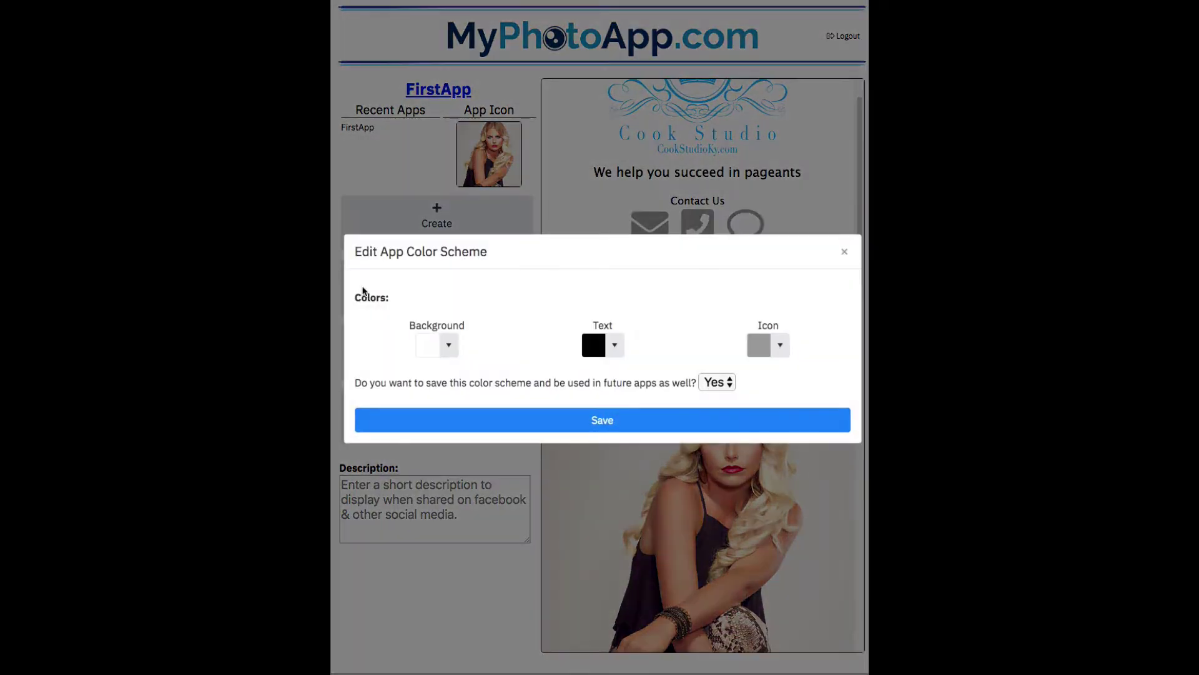
click(761, 346)
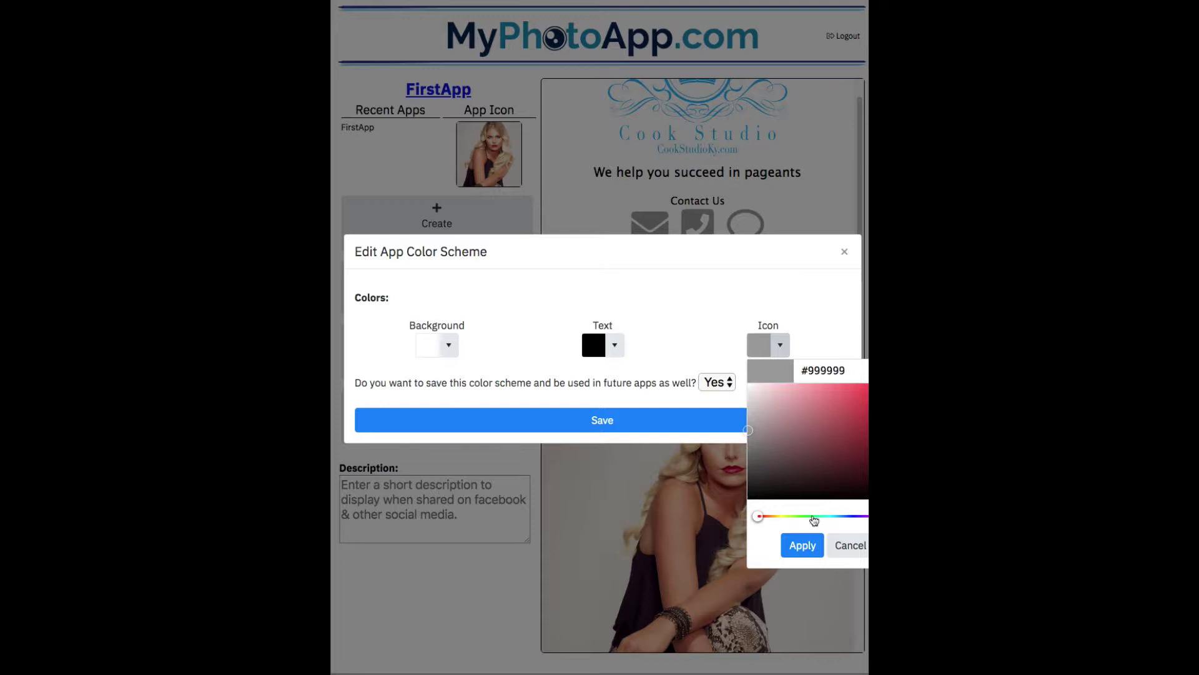
click(854, 518)
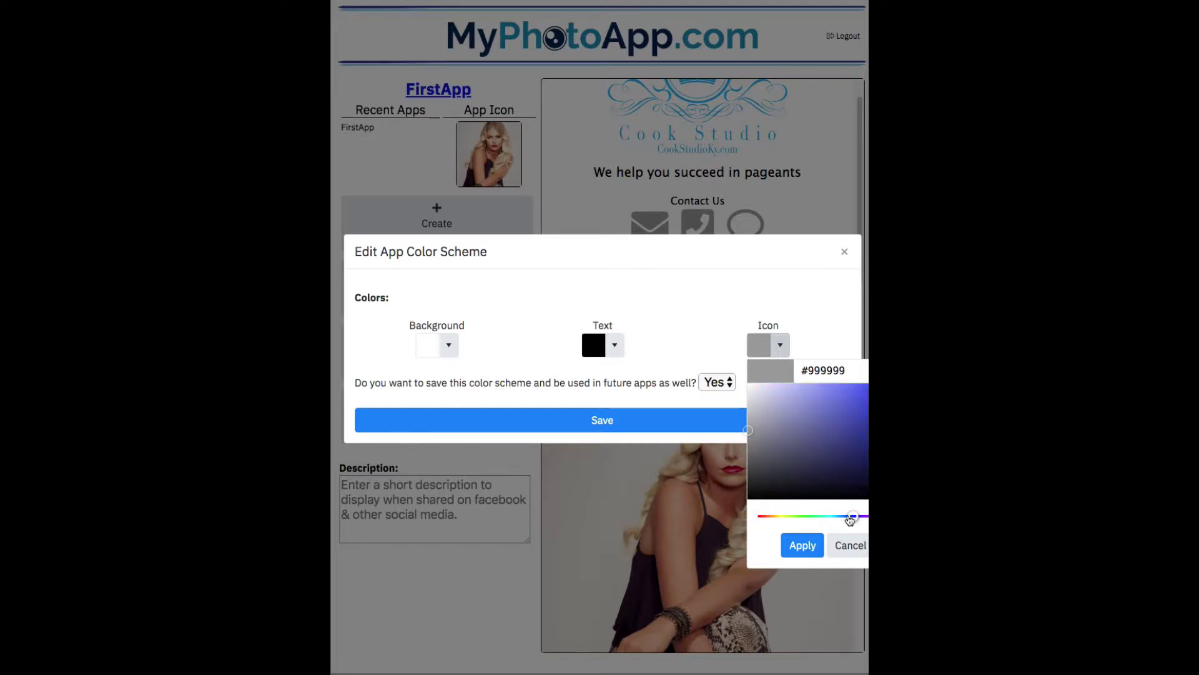
drag(853, 517, 848, 519)
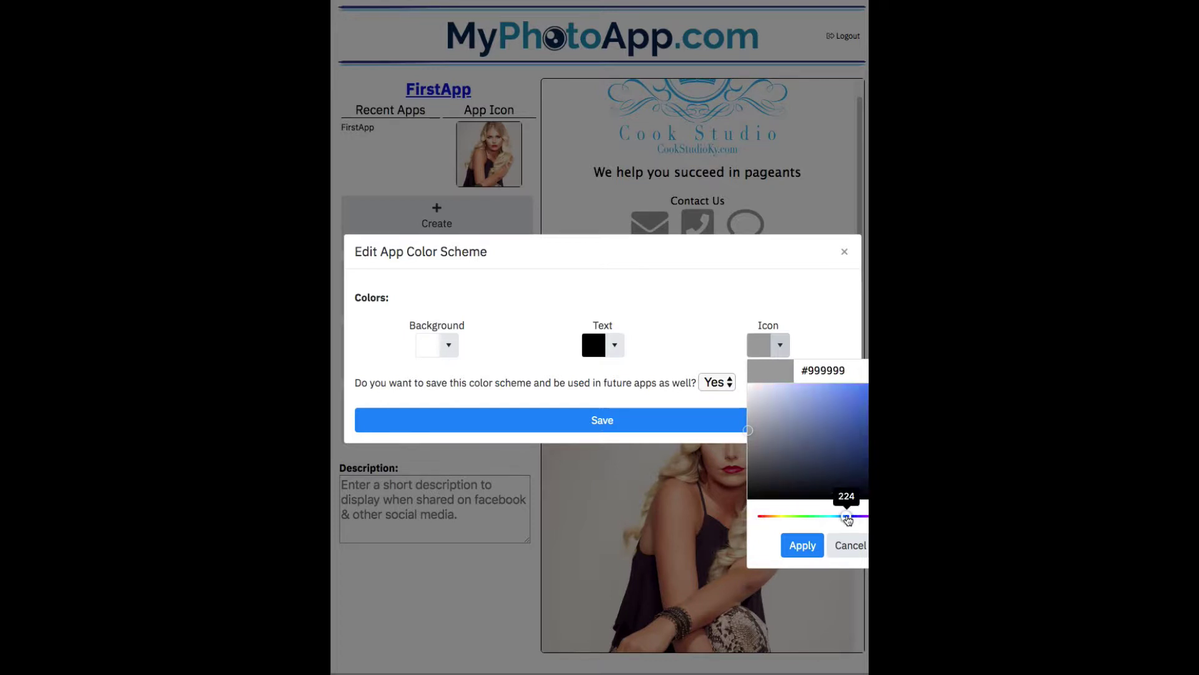
click(822, 394)
click(802, 545)
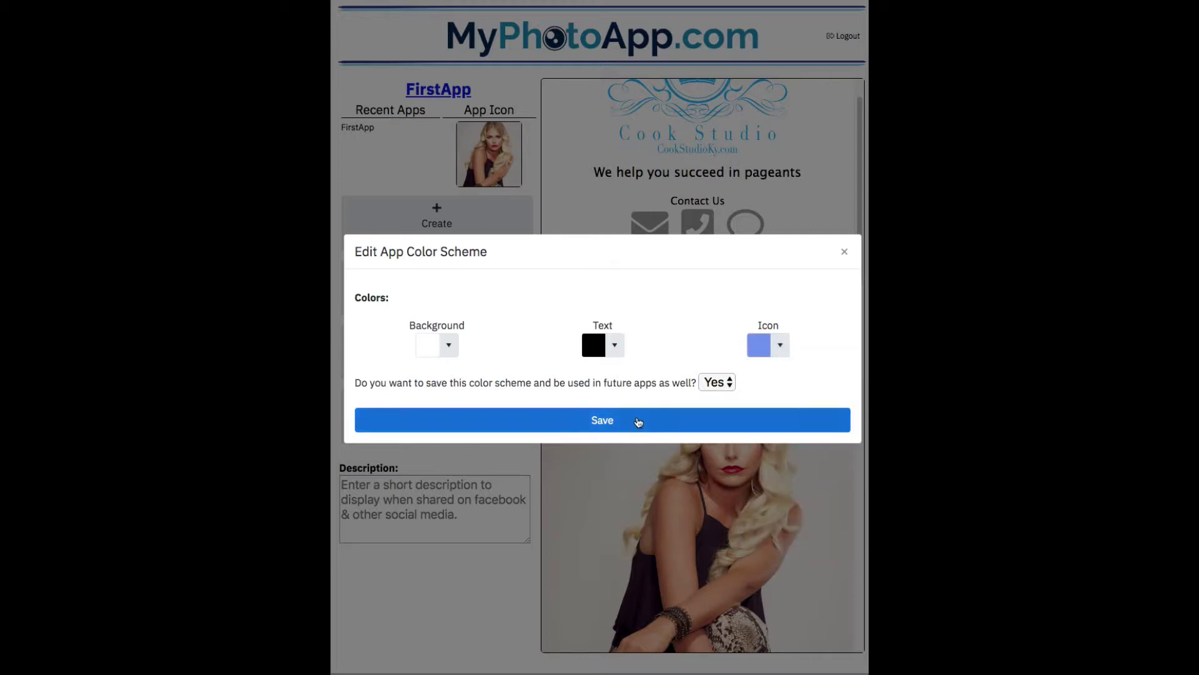
click(638, 422)
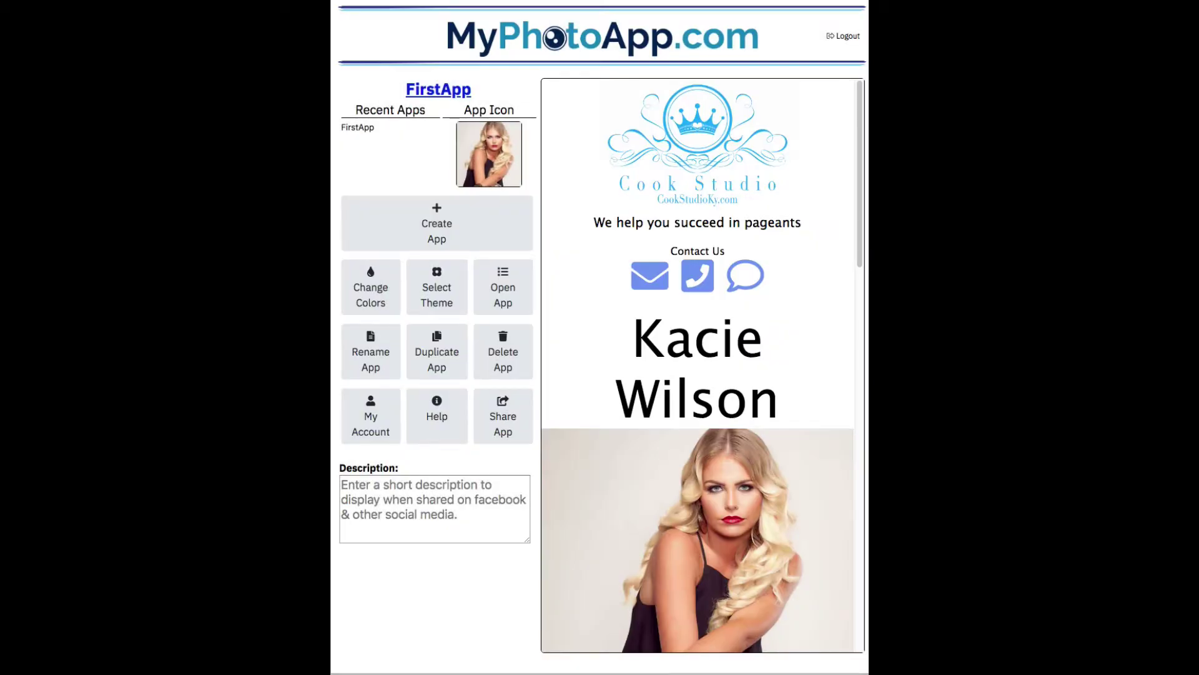
Move the crown headshot to the front of the gallery and save the new photo order
scroll(605, 342, down, 4)
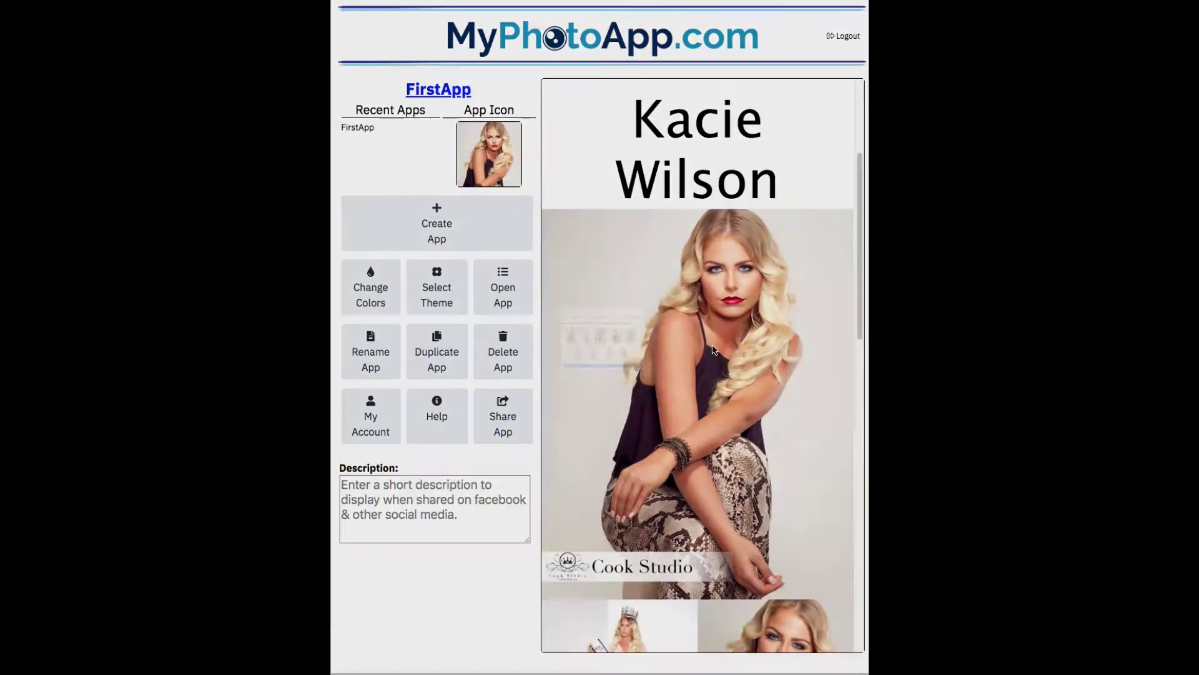
click(605, 342)
drag(674, 342, 422, 341)
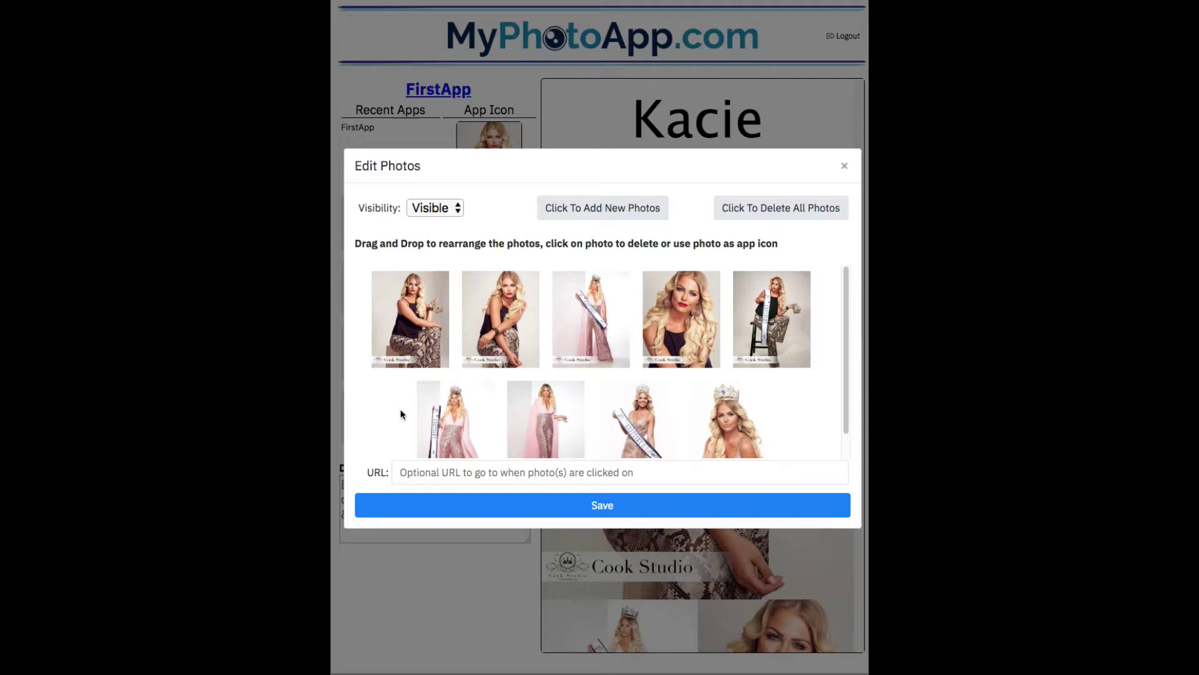
drag(726, 432, 415, 321)
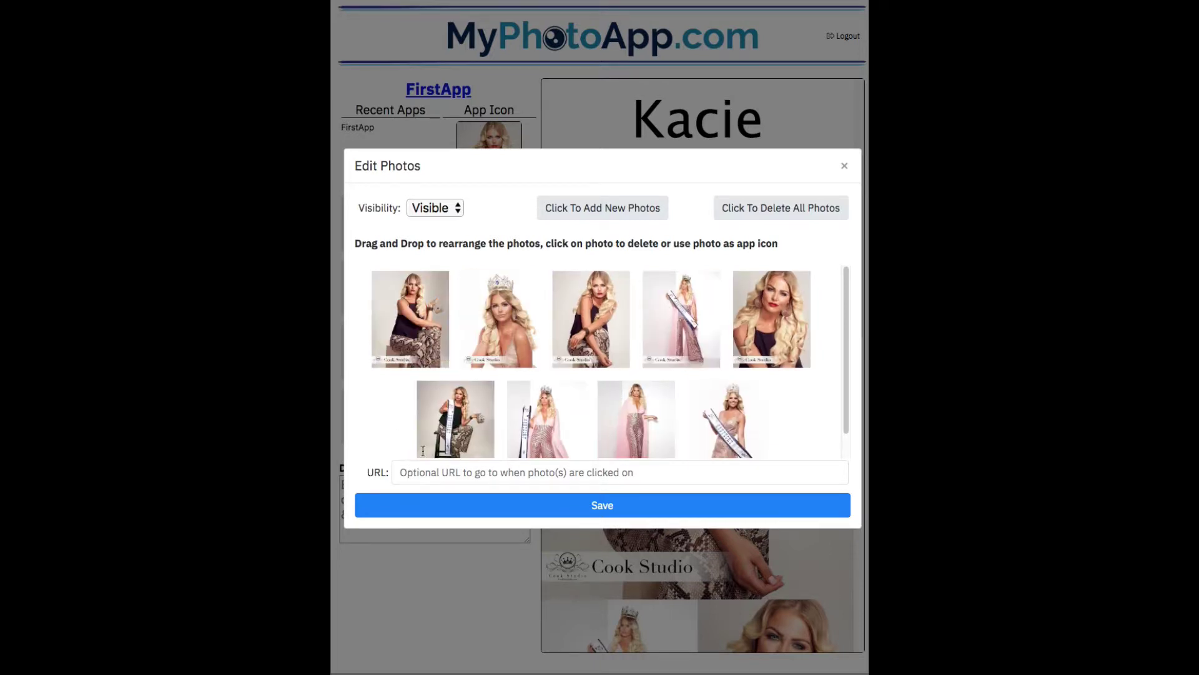
drag(513, 334, 407, 331)
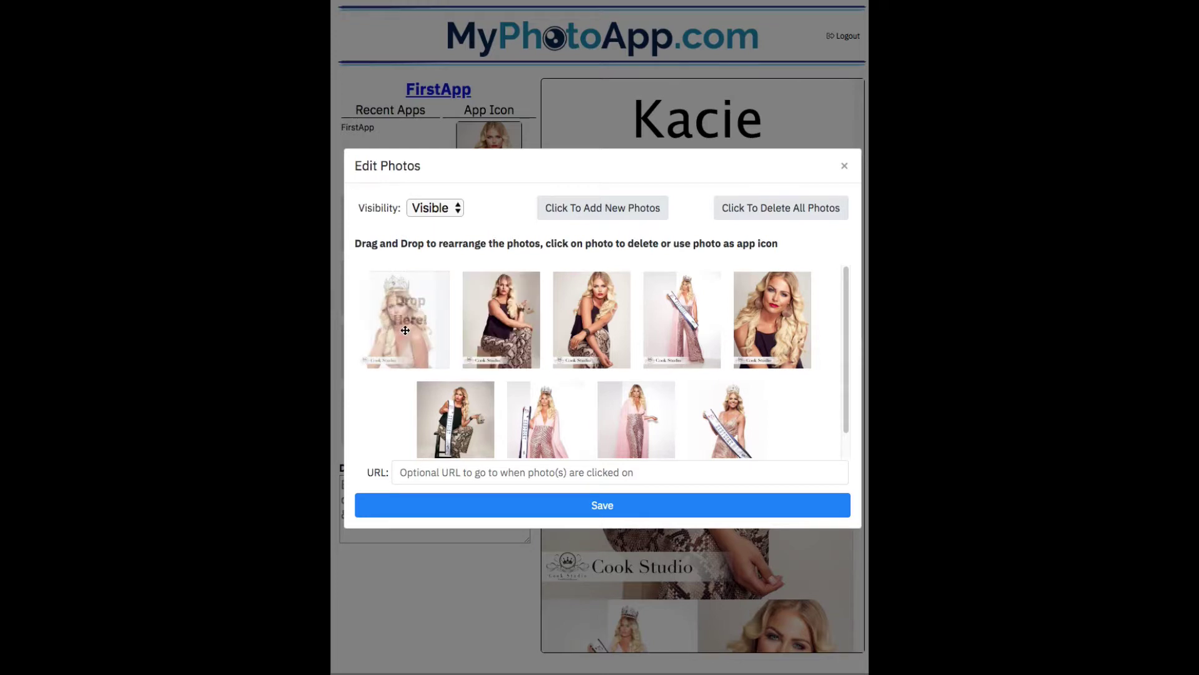
click(621, 500)
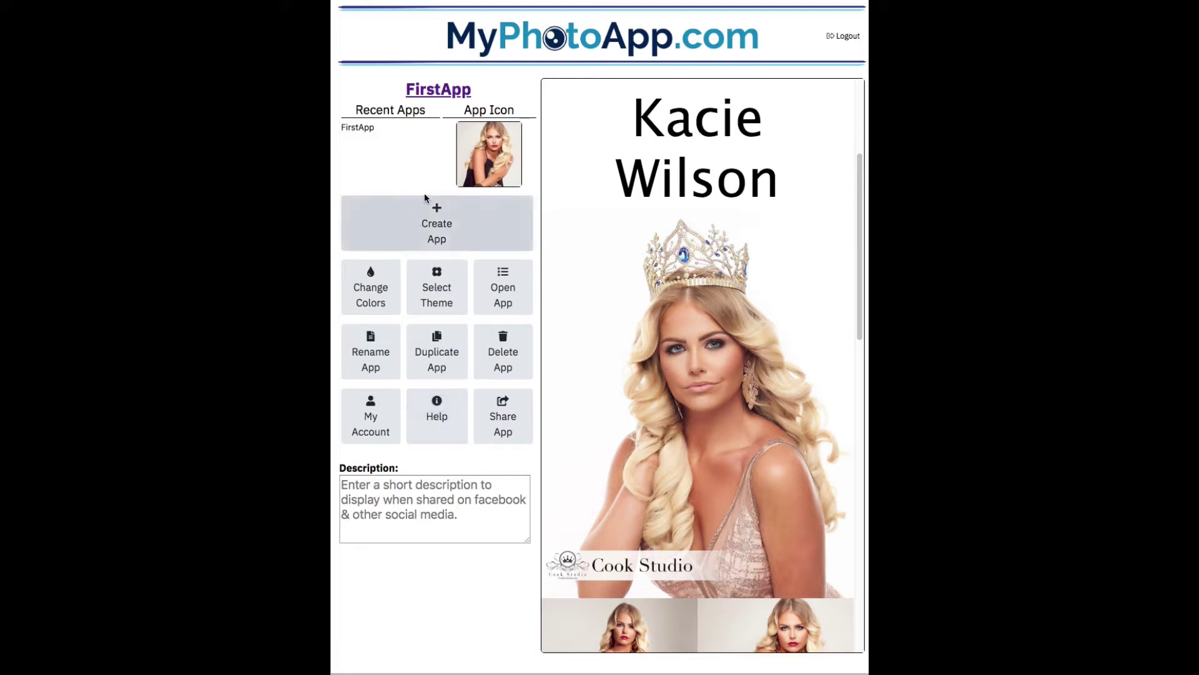
Create a new Client Photo app with the Photo template, named after the second client
click(432, 219)
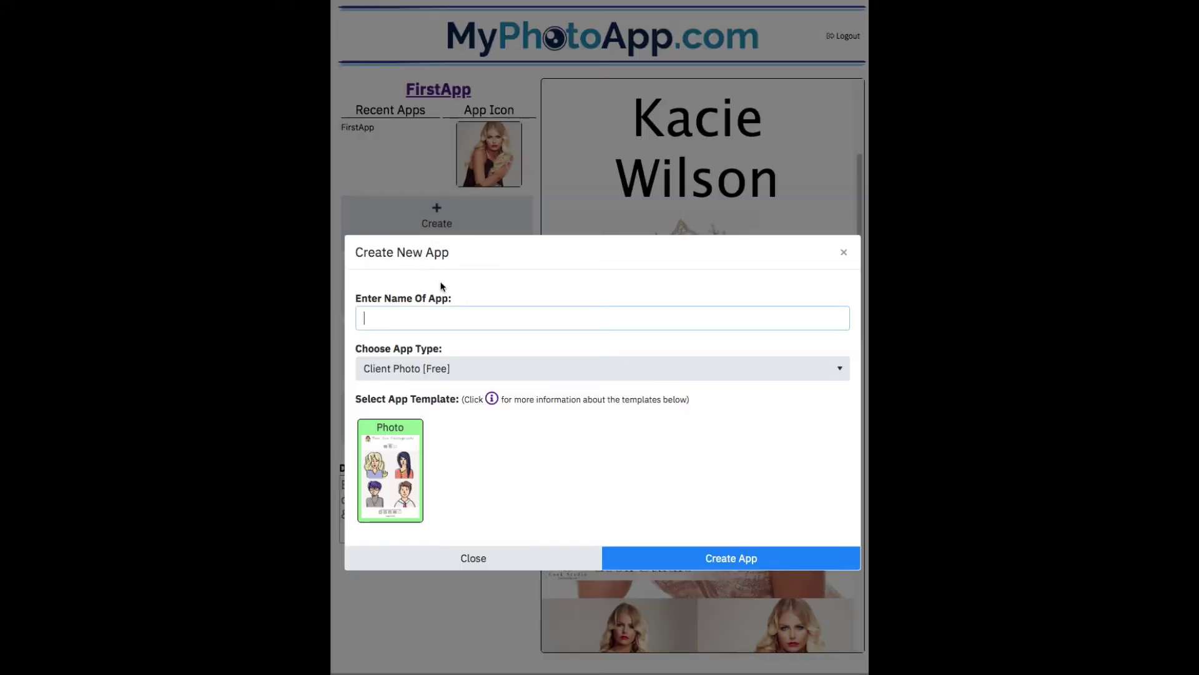
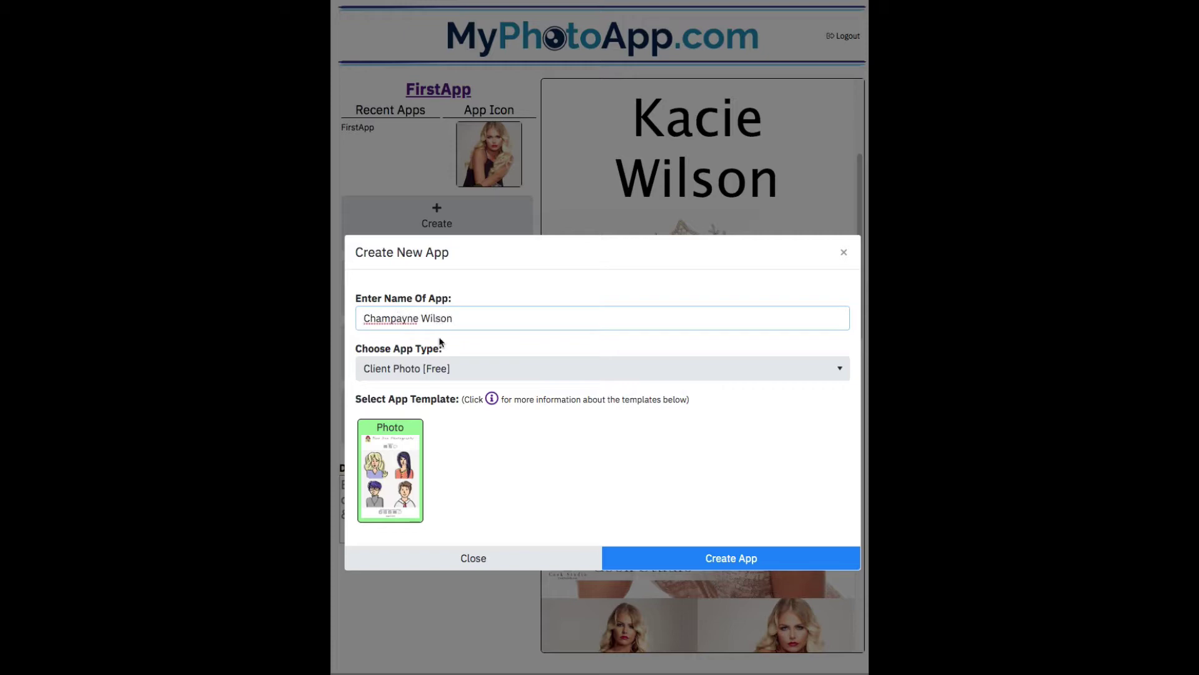
click(731, 558)
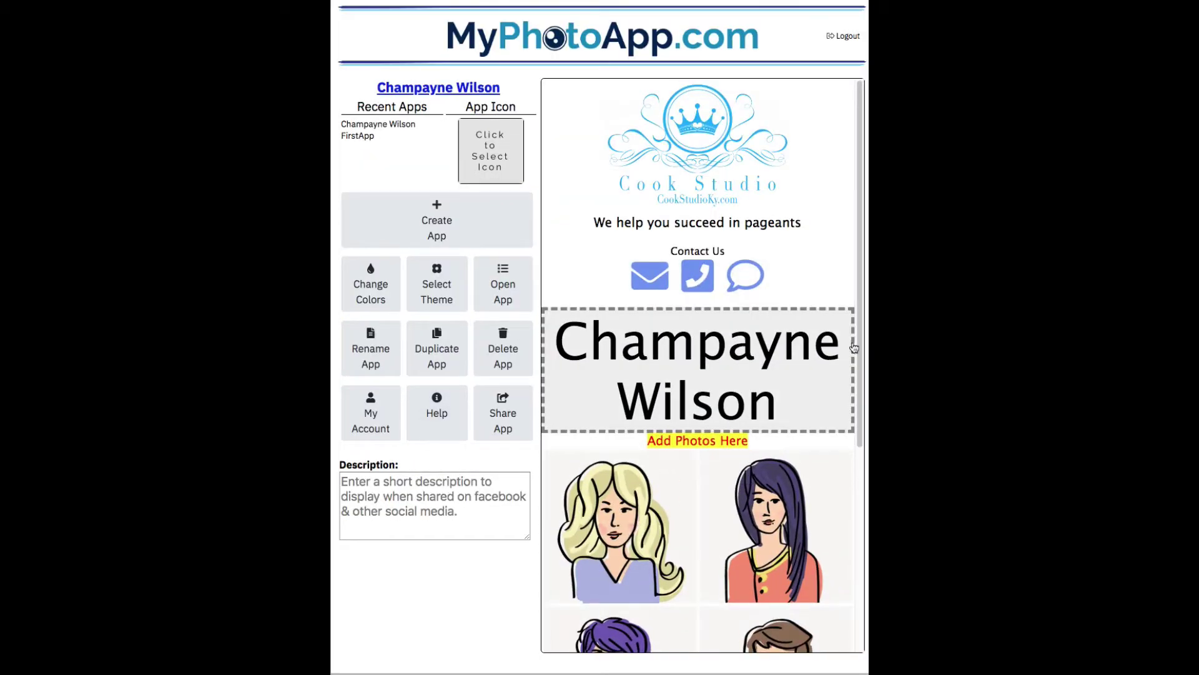
Upload all sixteen cw photos and crop one to head and torso as the app icon
scroll(859, 349, down, 5)
scroll(852, 393, up, 4)
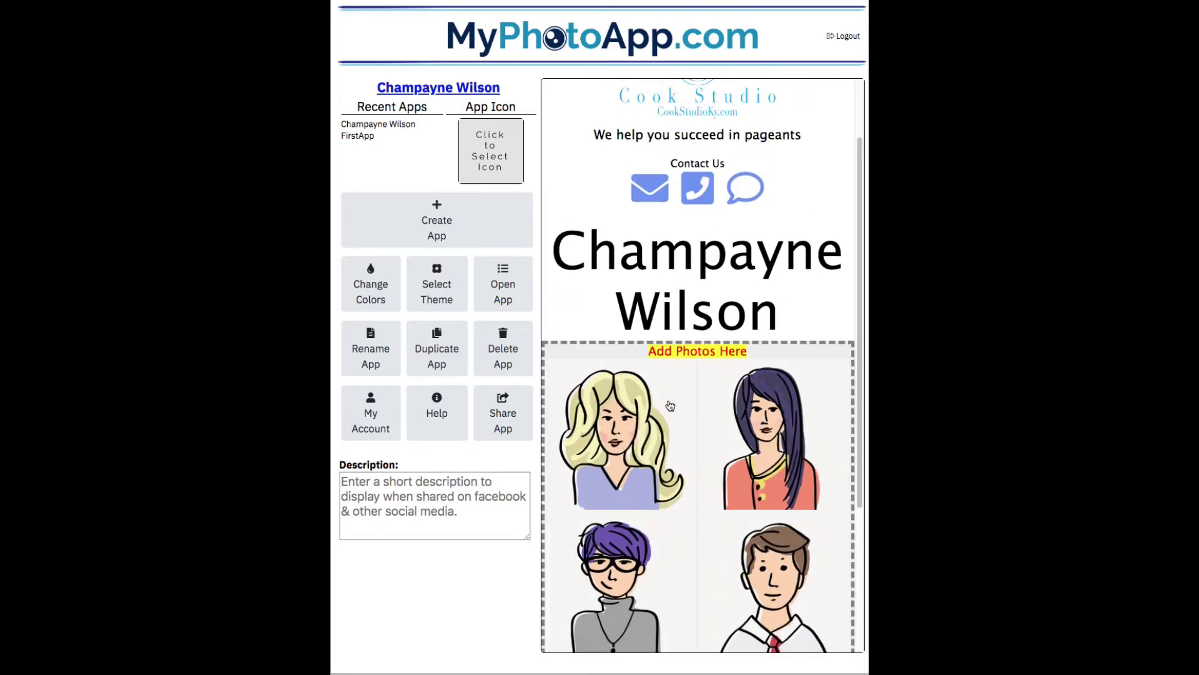
click(632, 409)
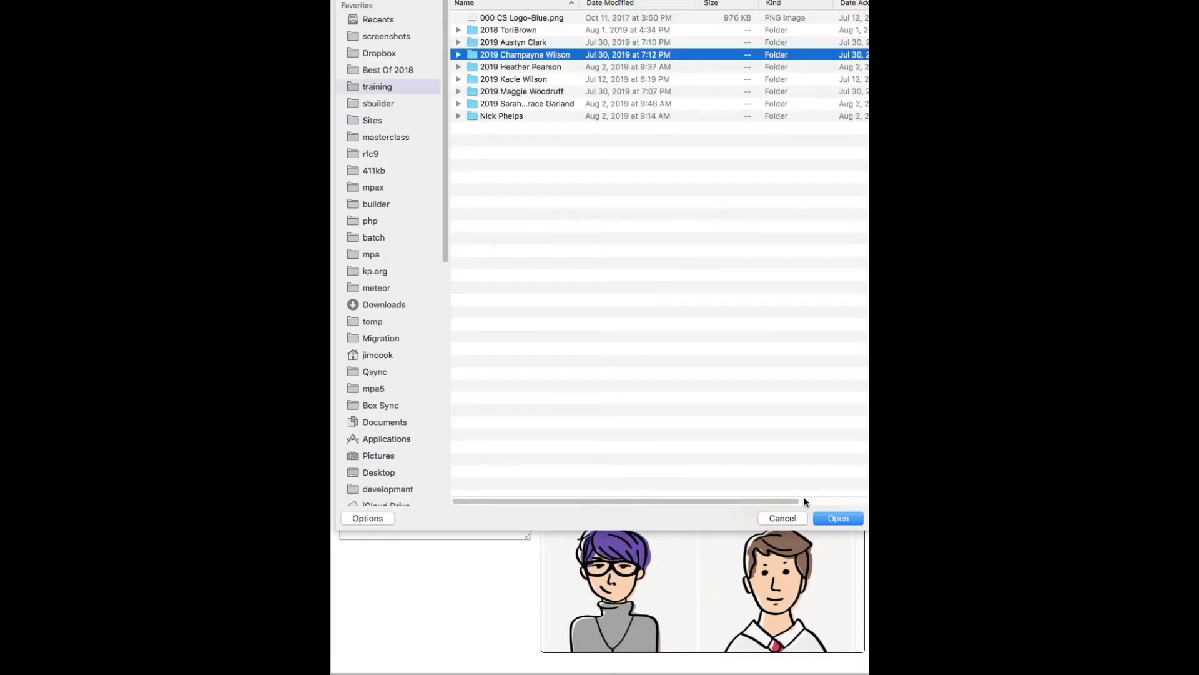
click(837, 518)
click(508, 18)
key(super+a)
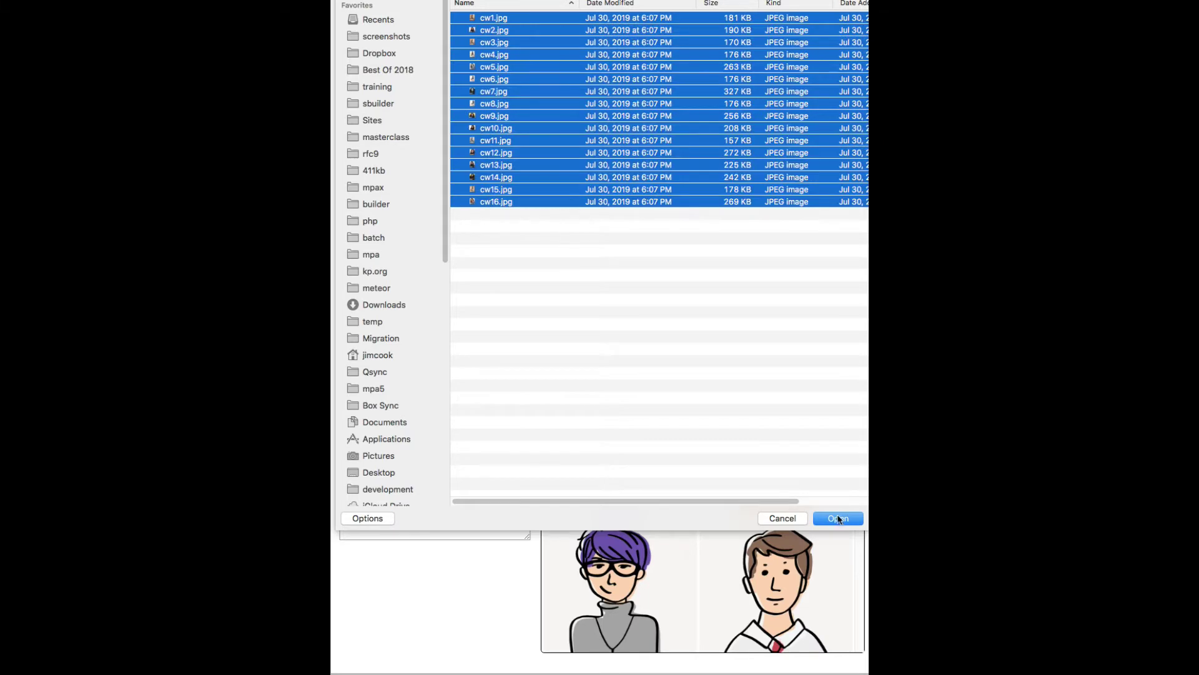
click(838, 518)
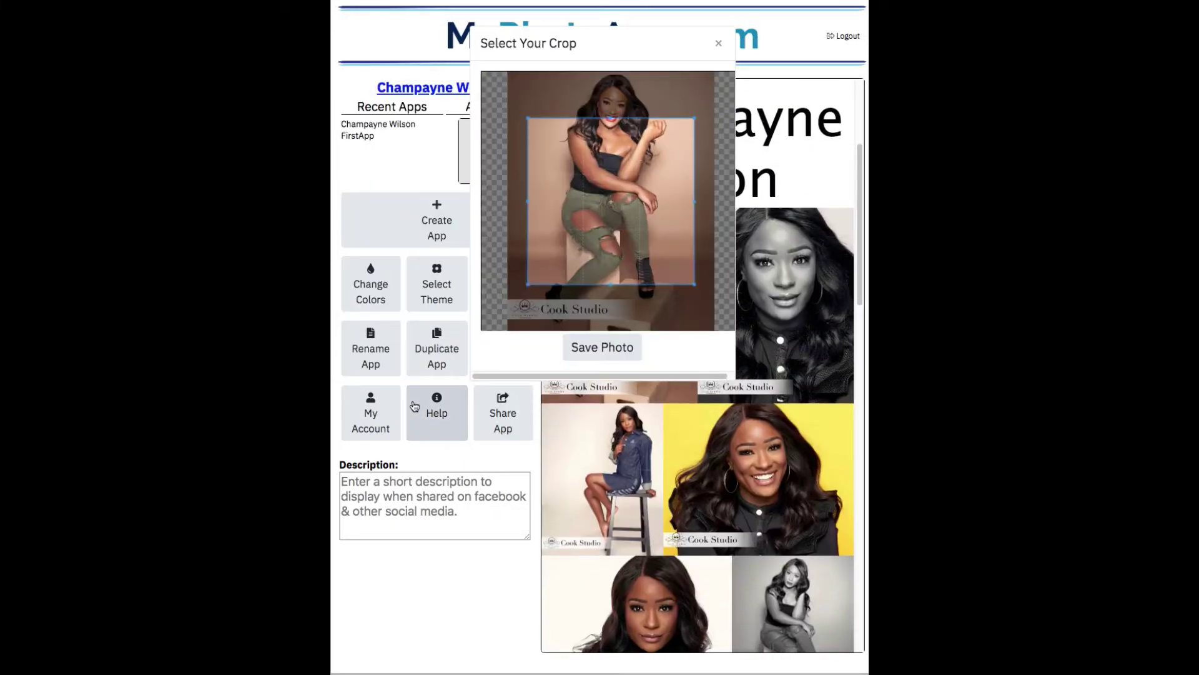
drag(595, 240, 588, 196)
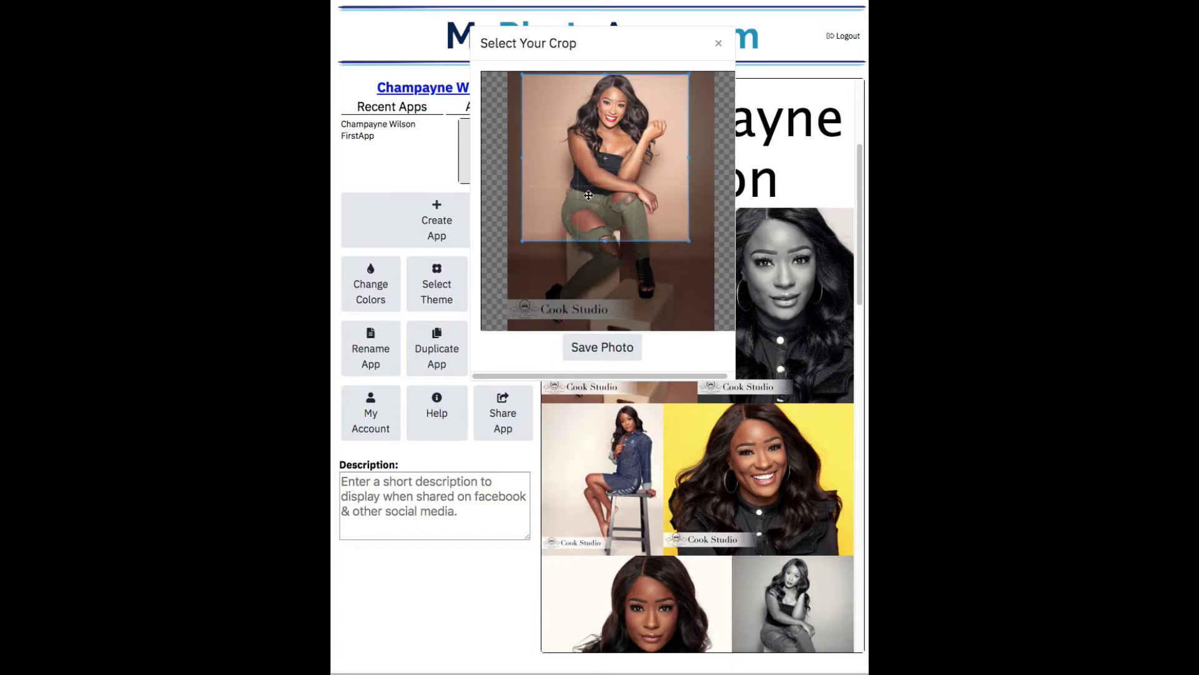
click(599, 351)
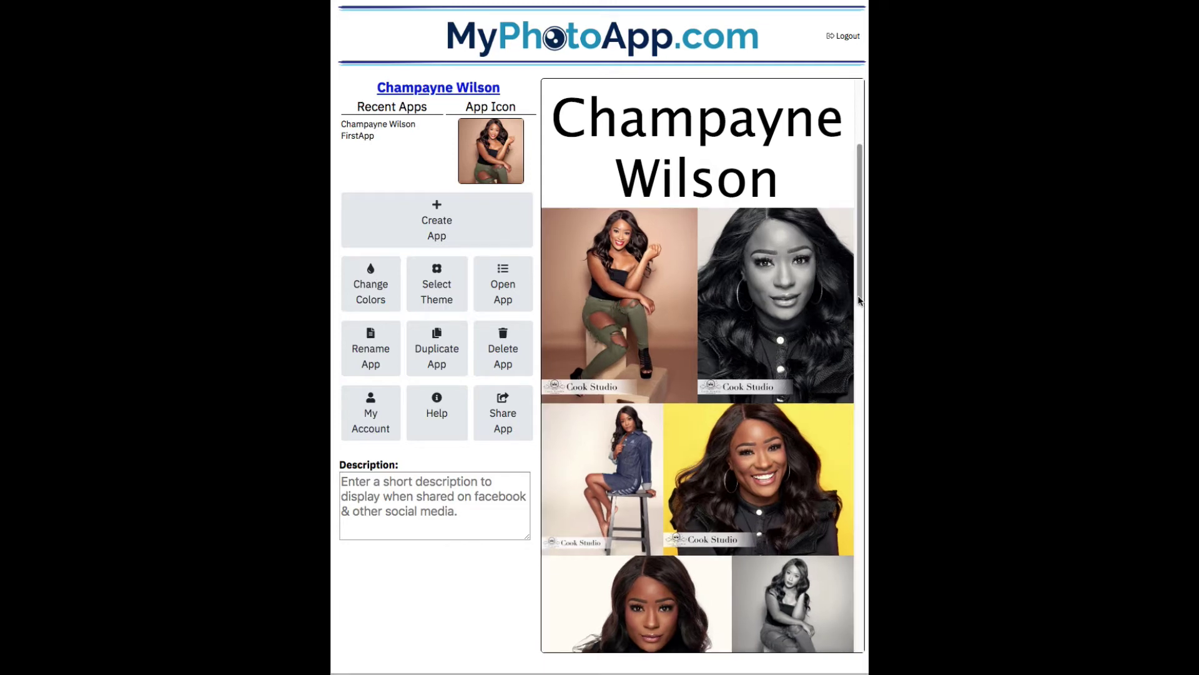
Apply the Brush Stroke Blue theme so blue brush strokes frame the client's name heading
scroll(587, 359, up, 4)
scroll(659, 393, up, 2)
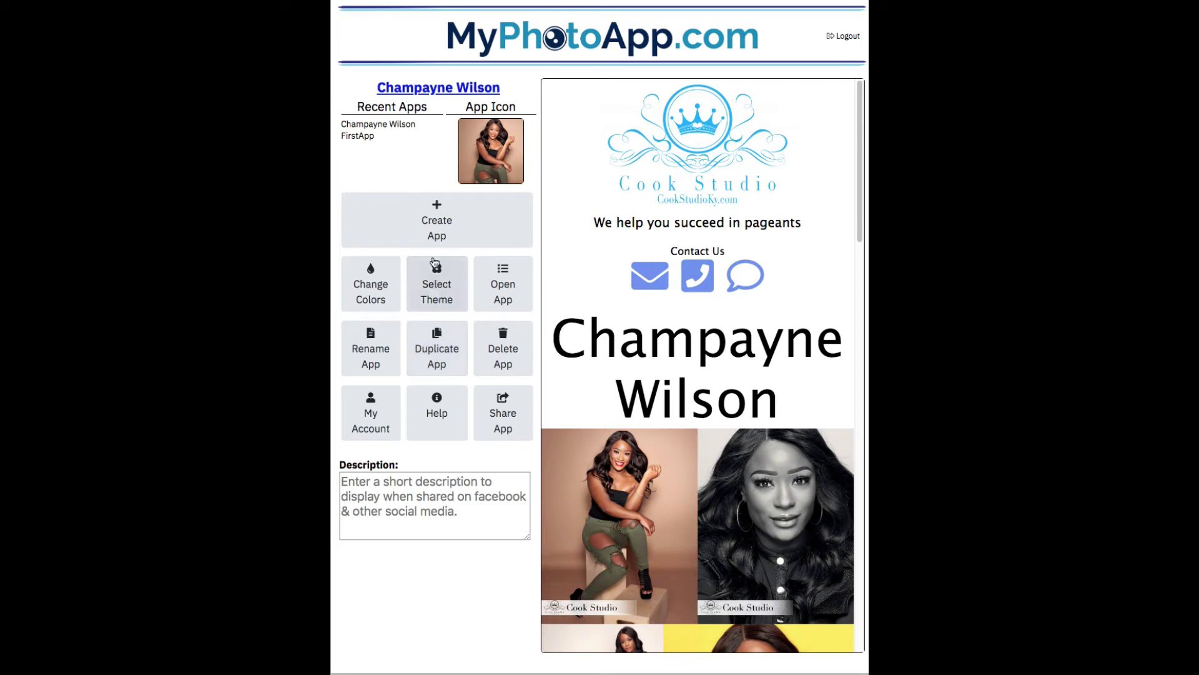
click(434, 282)
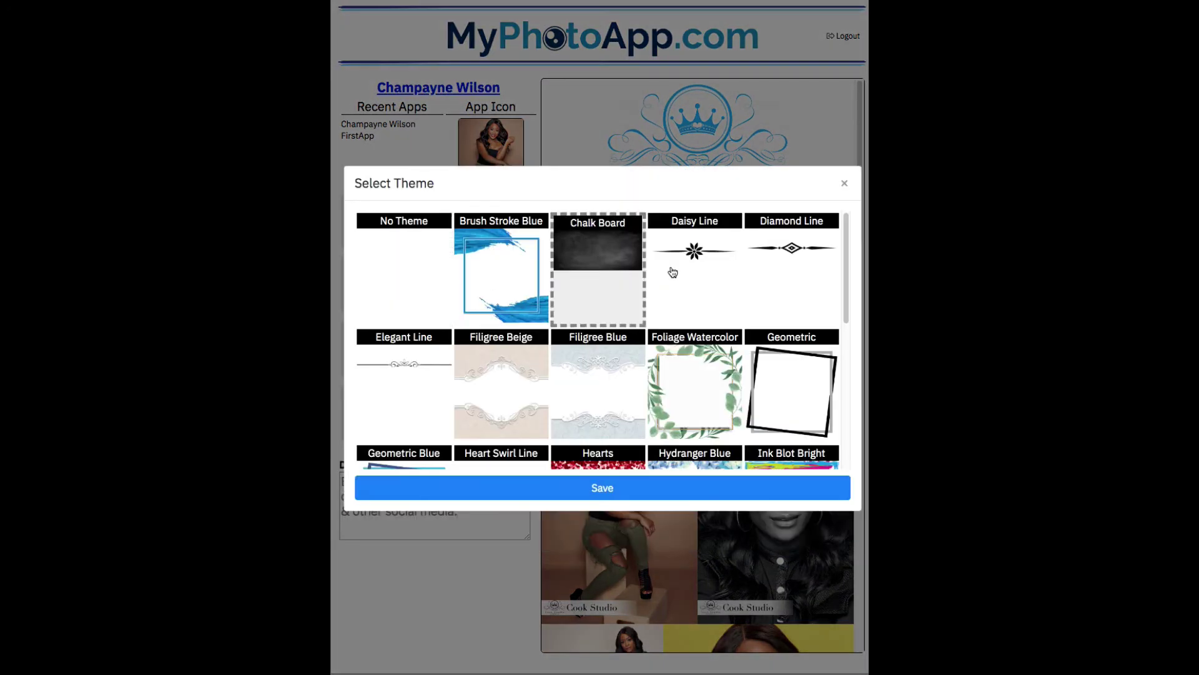
scroll(835, 256, down, 3)
scroll(835, 313, up, 3)
click(508, 280)
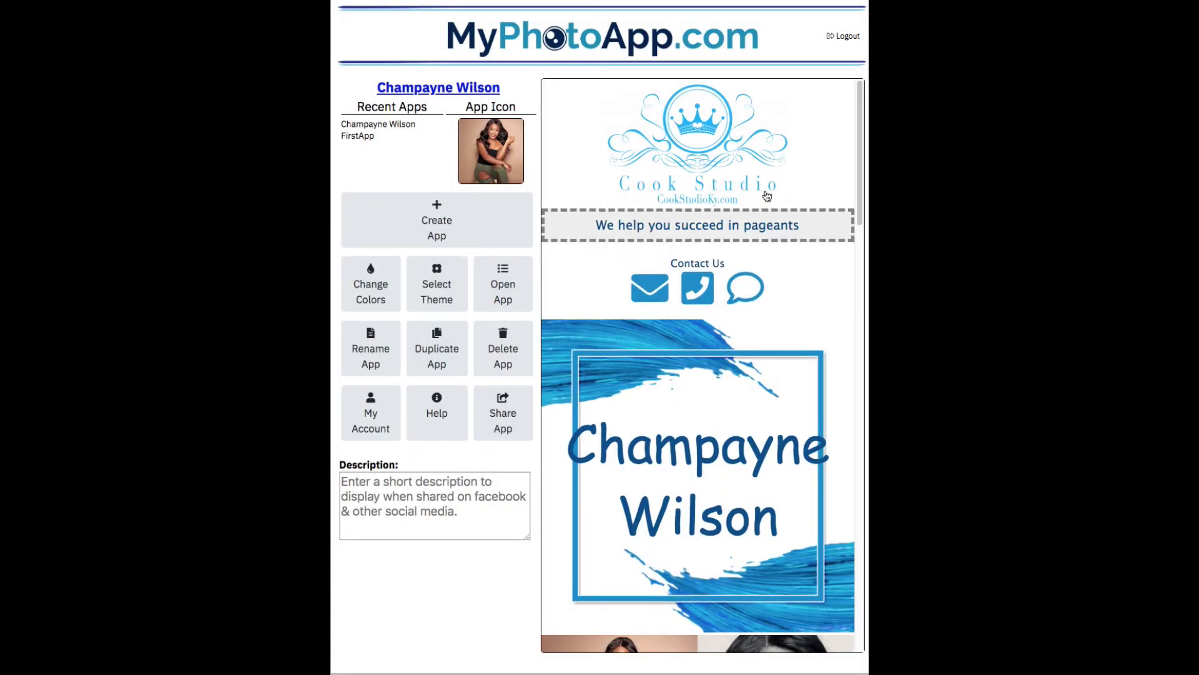
scroll(863, 169, down, 2)
drag(863, 168, 858, 193)
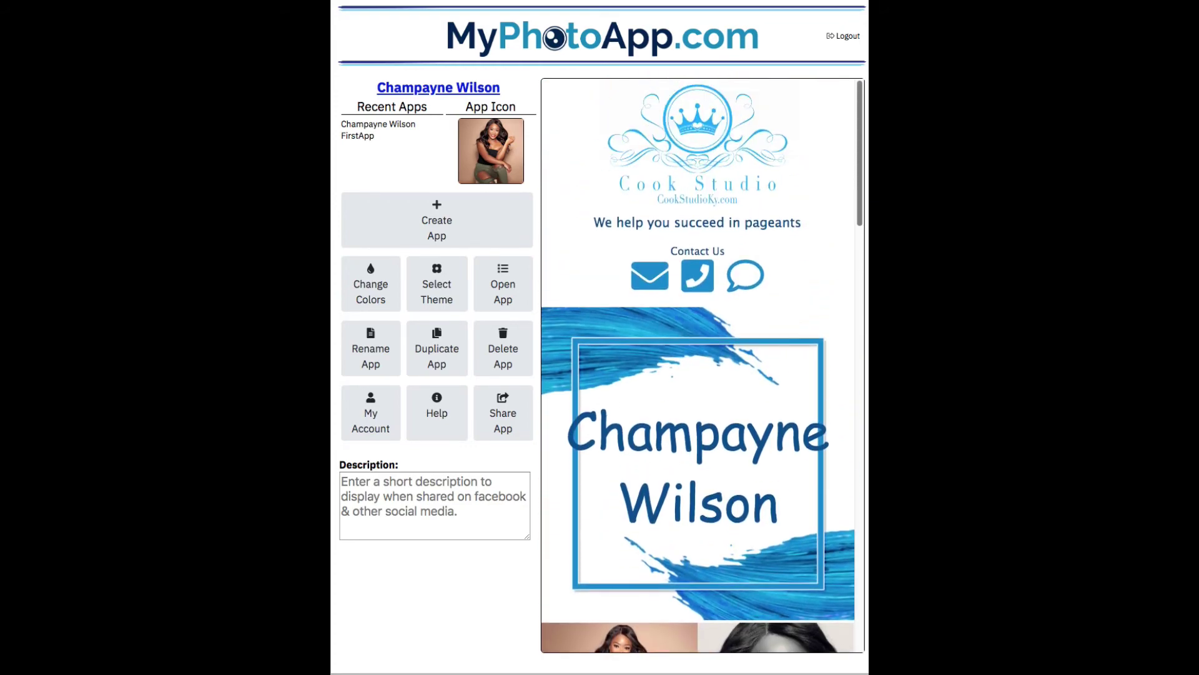
Switch the second app to the Foliage Watercolor theme
click(446, 270)
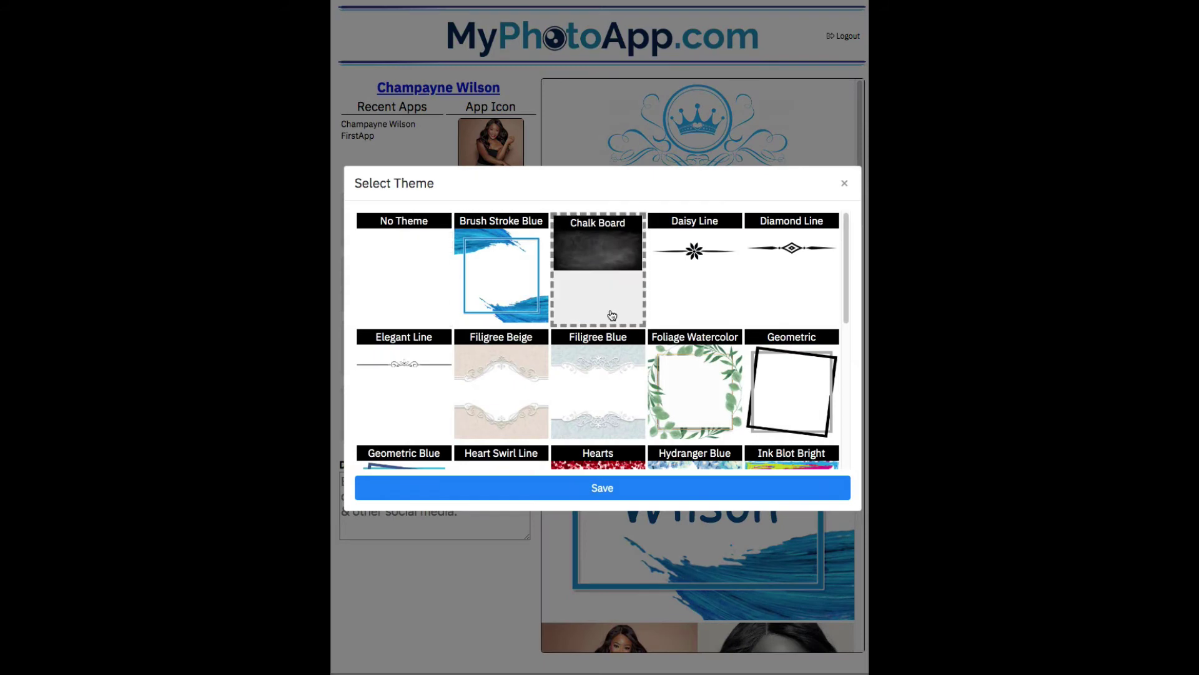
click(673, 374)
click(672, 458)
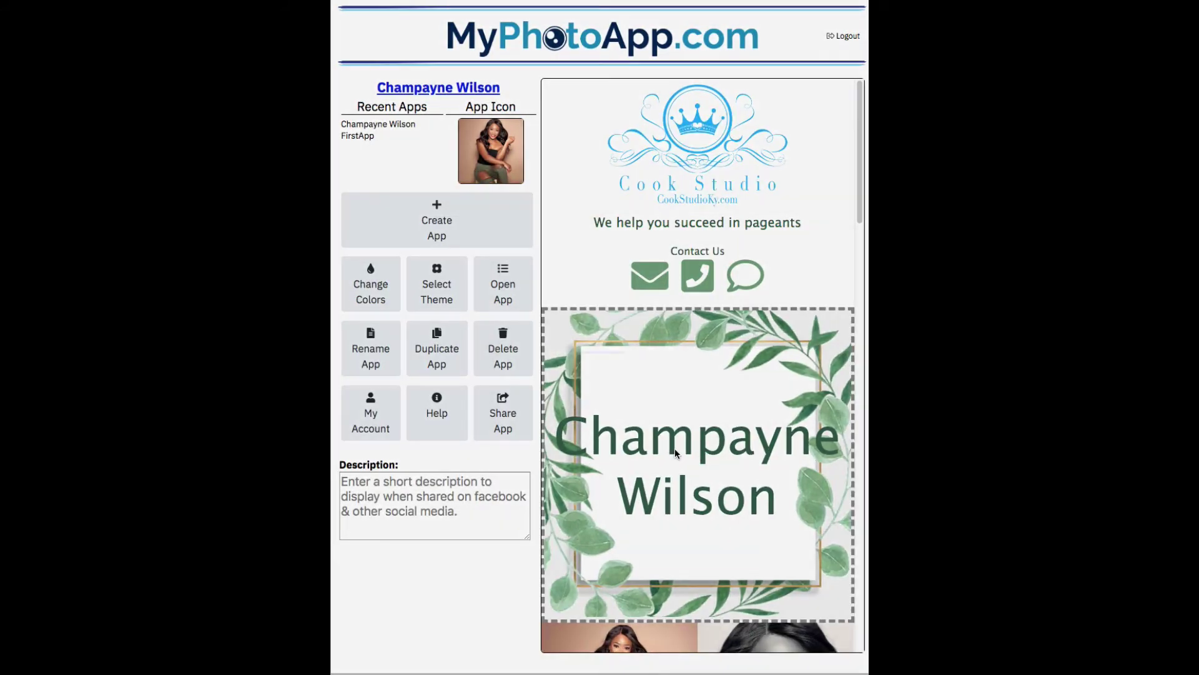
Reduce the client-name title font size from 80 to 60 px and save
click(675, 450)
drag(464, 465, 447, 465)
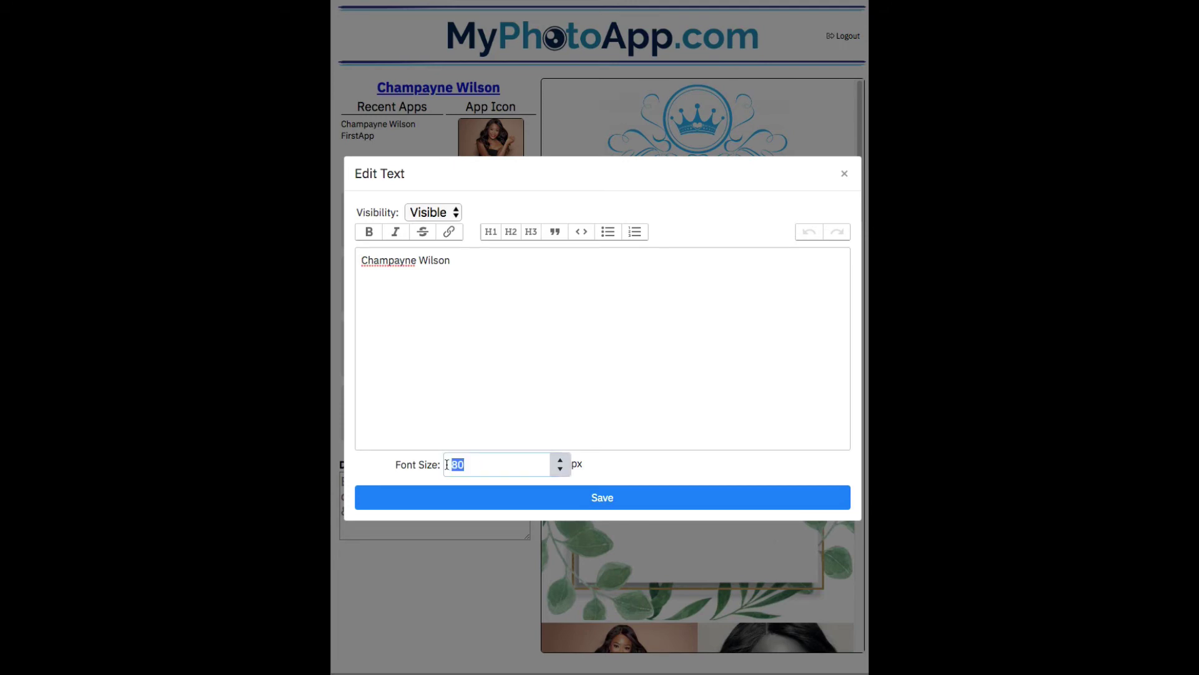
text(60)
click(600, 498)
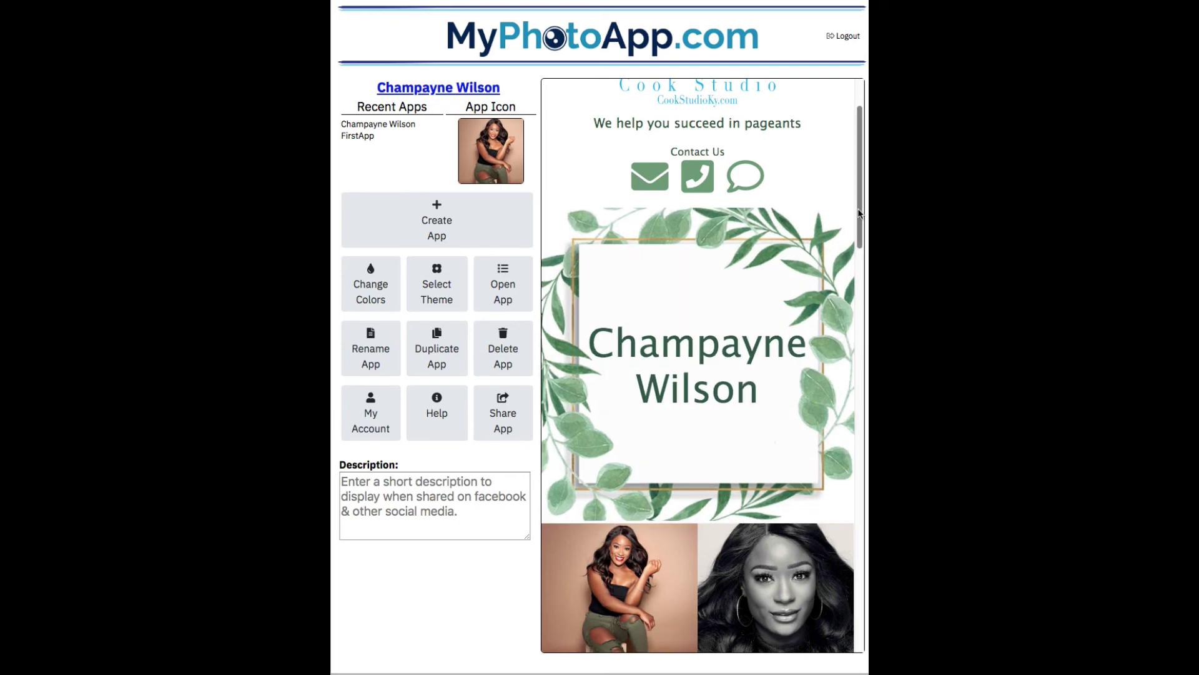
Apply No Theme, removing the leaf frame from the client's name heading
scroll(861, 186, up, 3)
drag(863, 186, 852, 631)
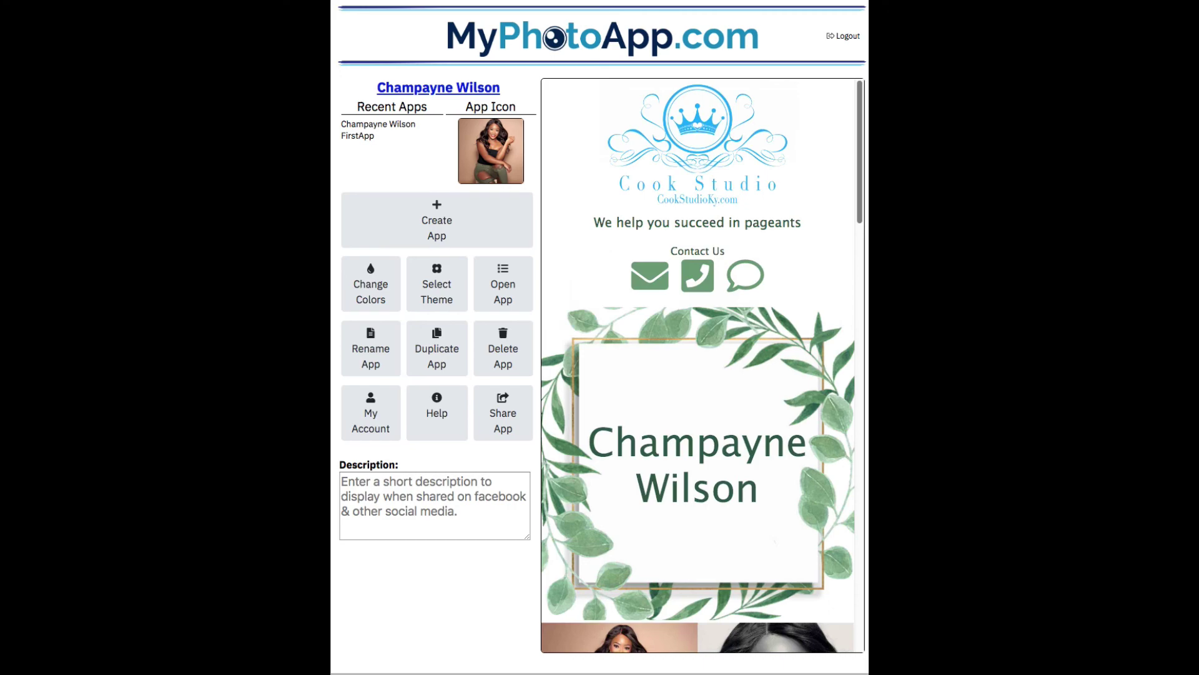
click(439, 292)
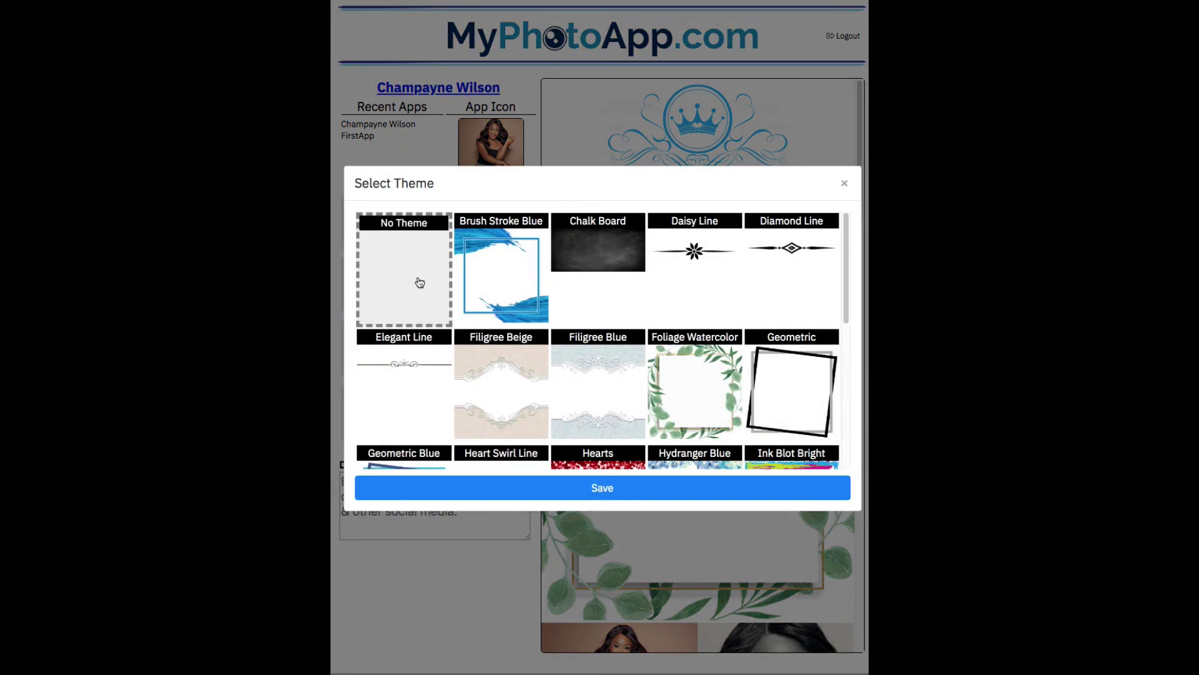
click(419, 281)
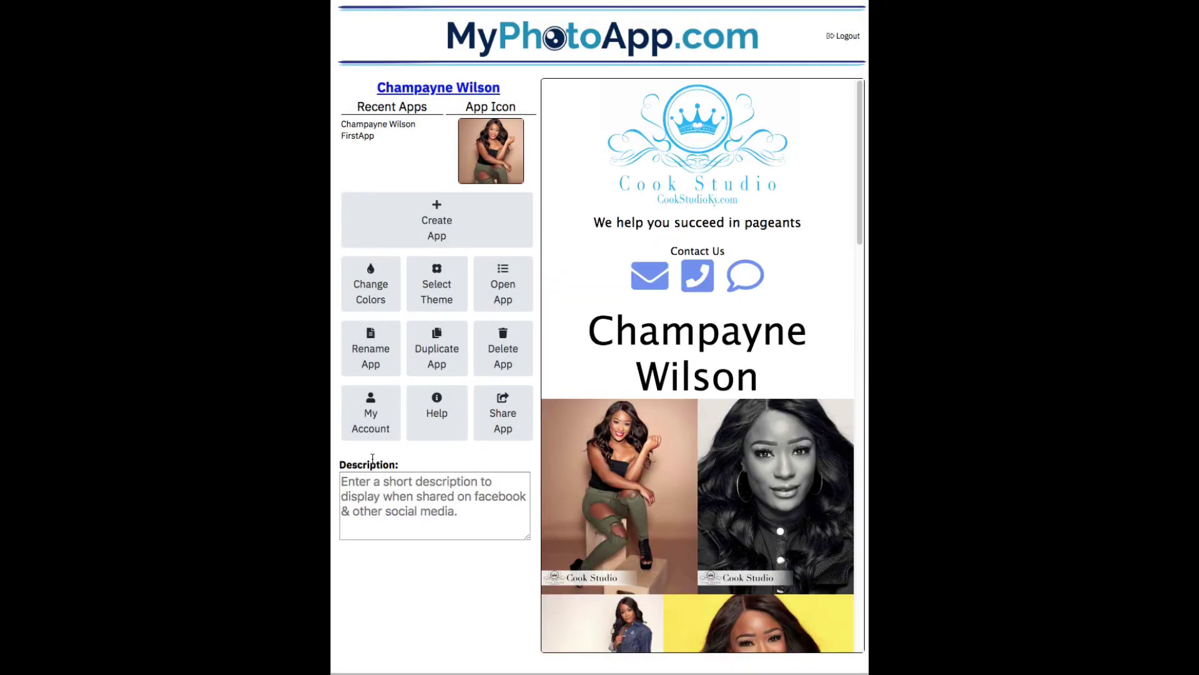